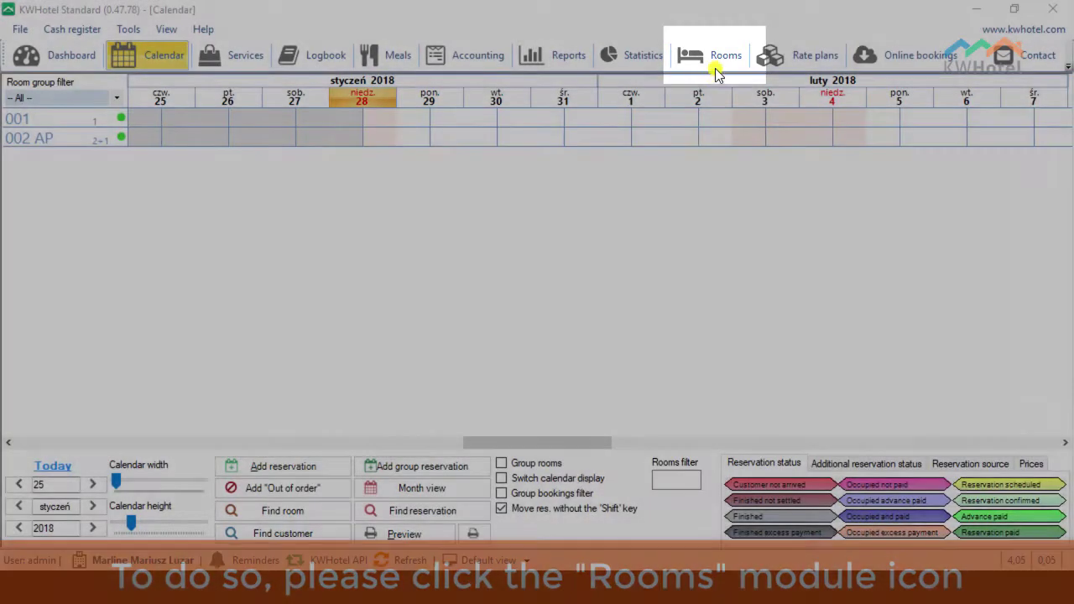
Edit room group 001, renaming it Single and setting its room type to Single.
left_click(720, 60)
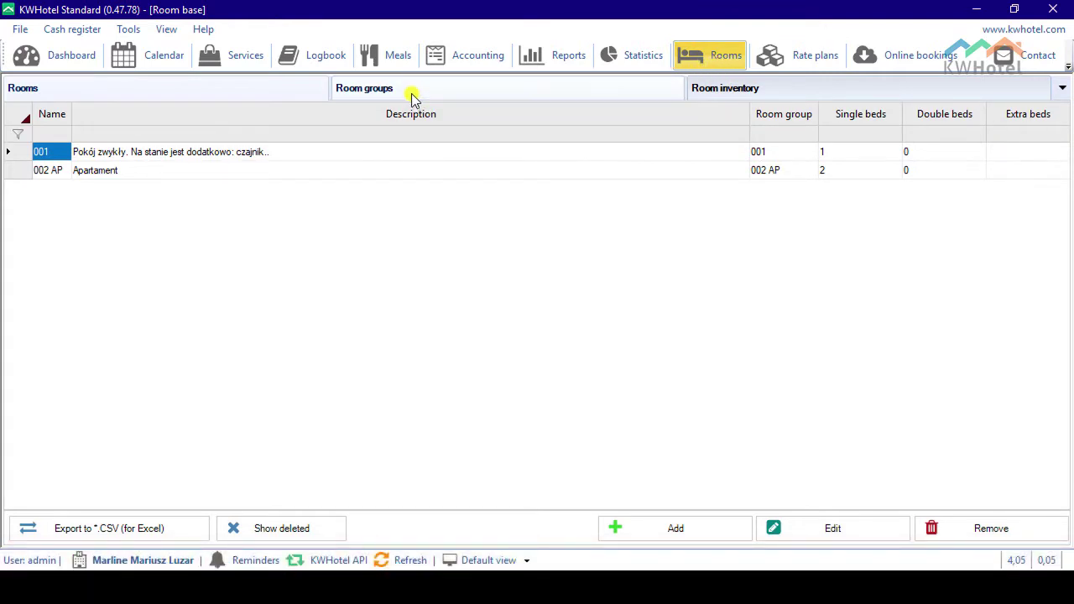
left_click(411, 93)
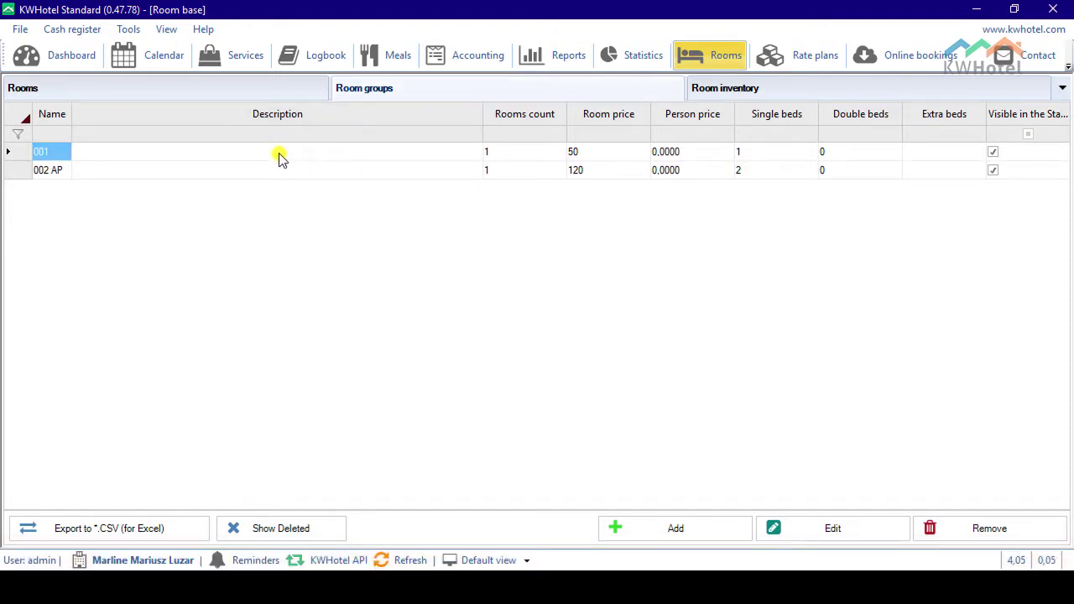
left_click(281, 158)
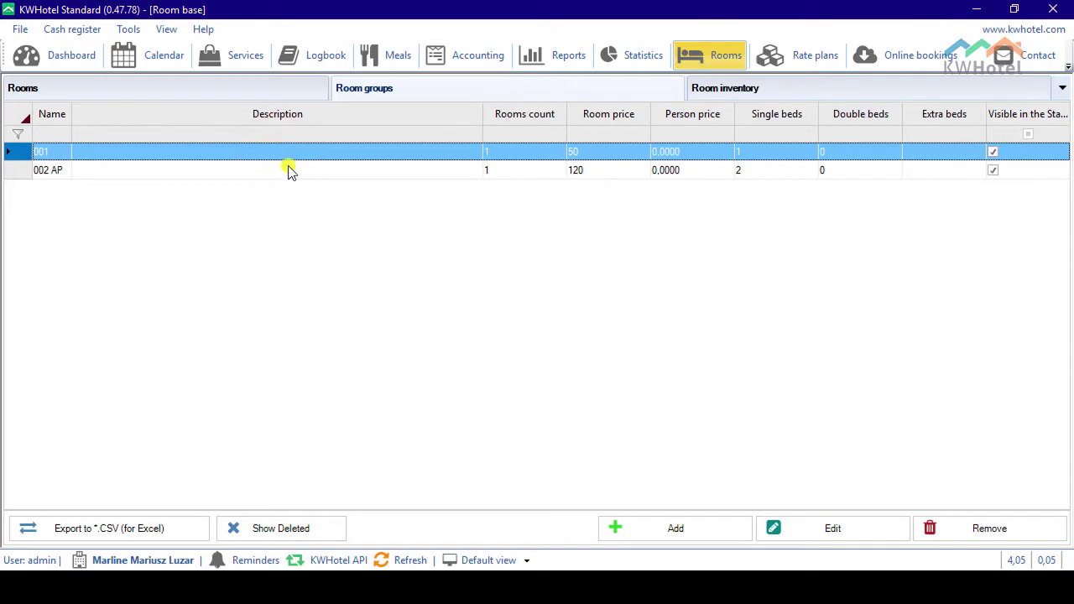
left_click(808, 533)
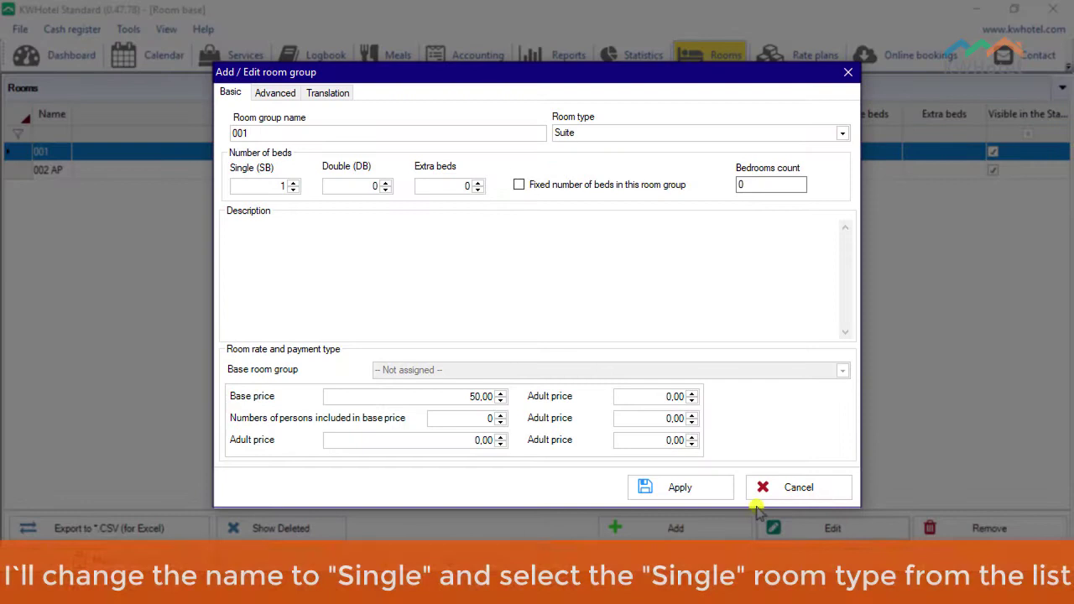
double_click(260, 134)
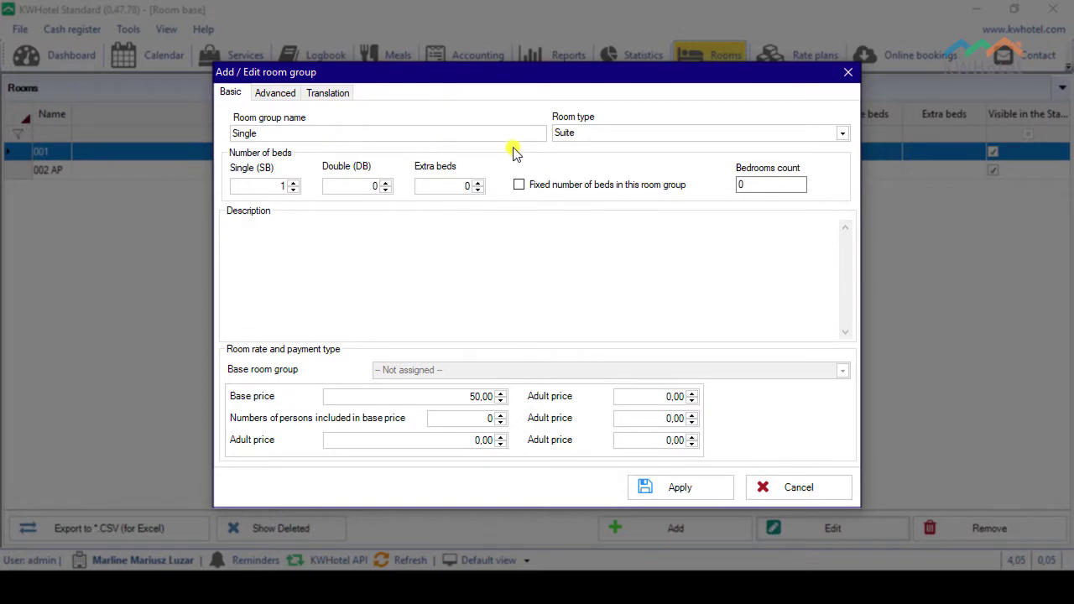
left_click(843, 136)
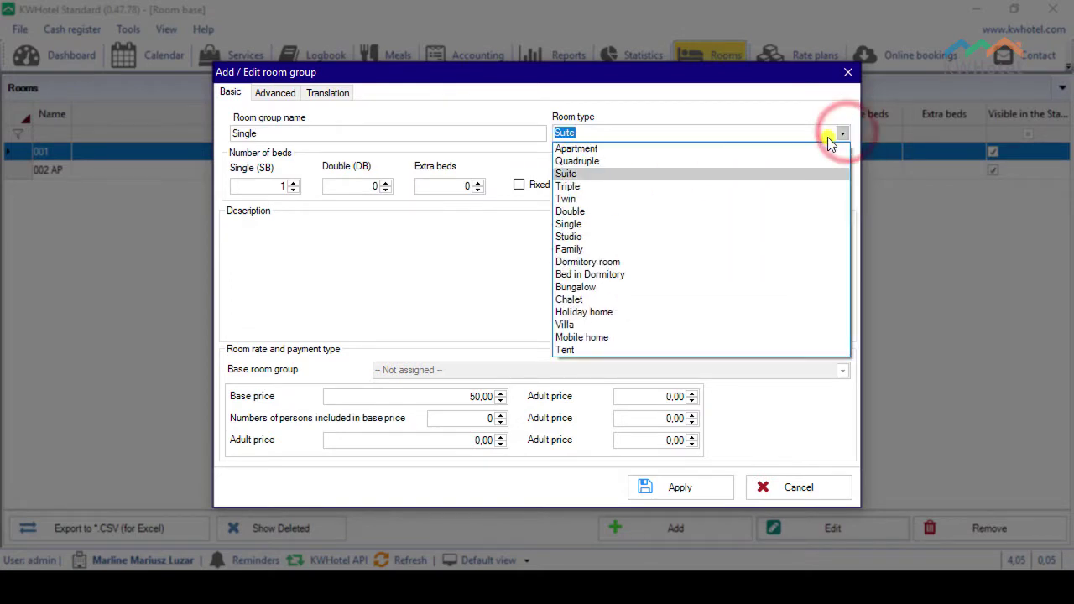
left_click(579, 223)
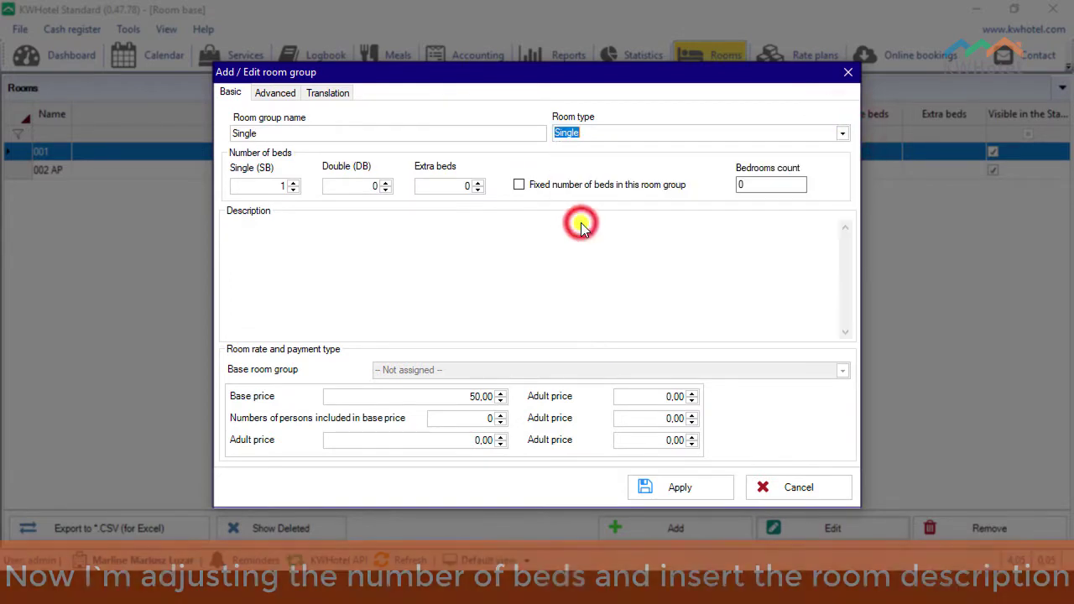
Set the group's single beds to 1, enter the description "My single room group." and save the group.
left_click(282, 188)
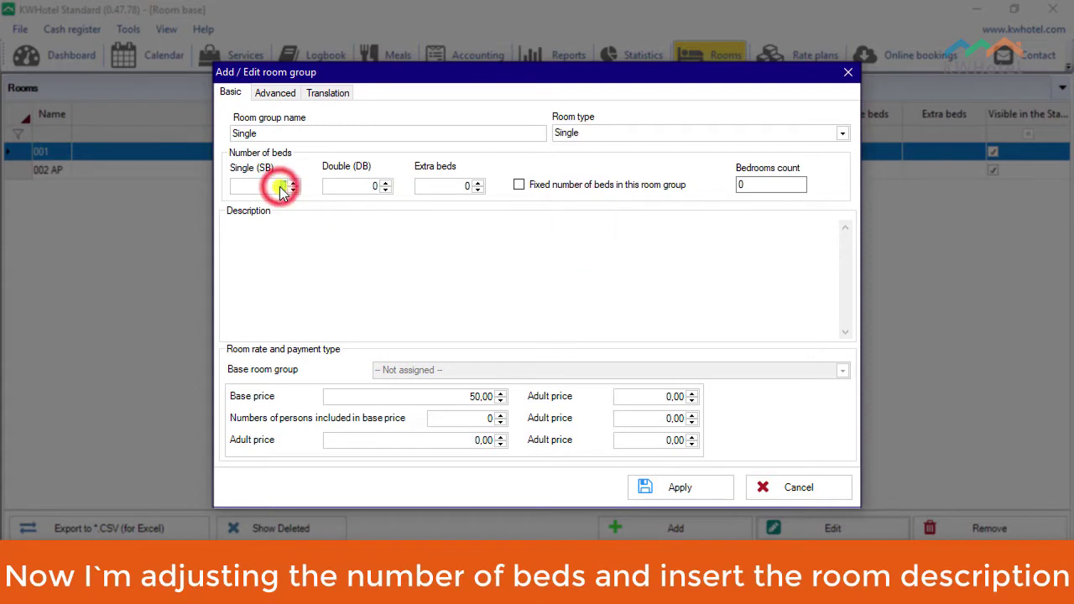
type("1")
left_click(288, 230)
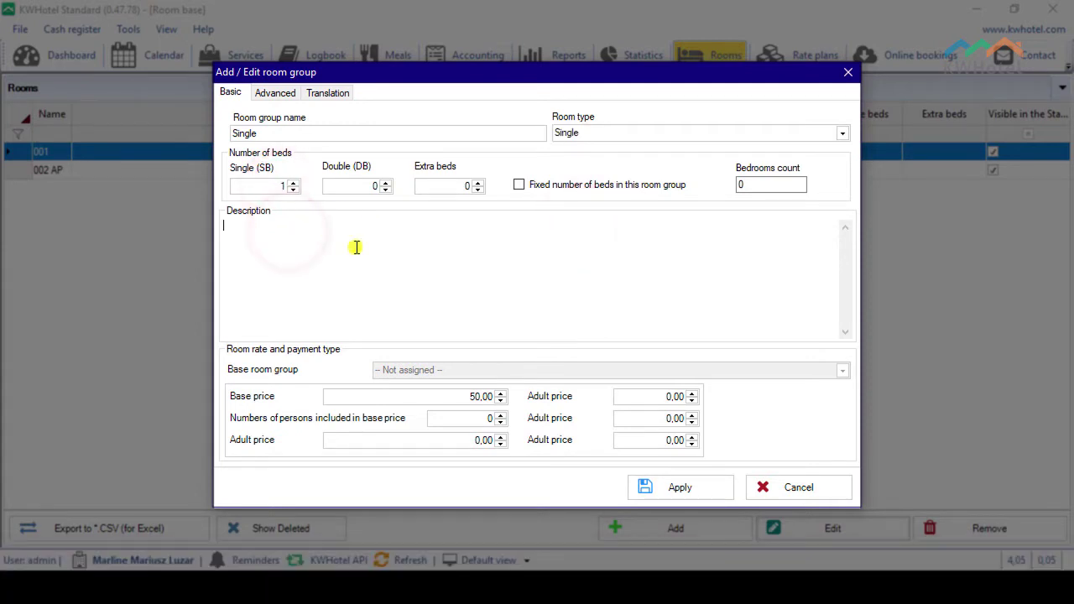
type("My single ro")
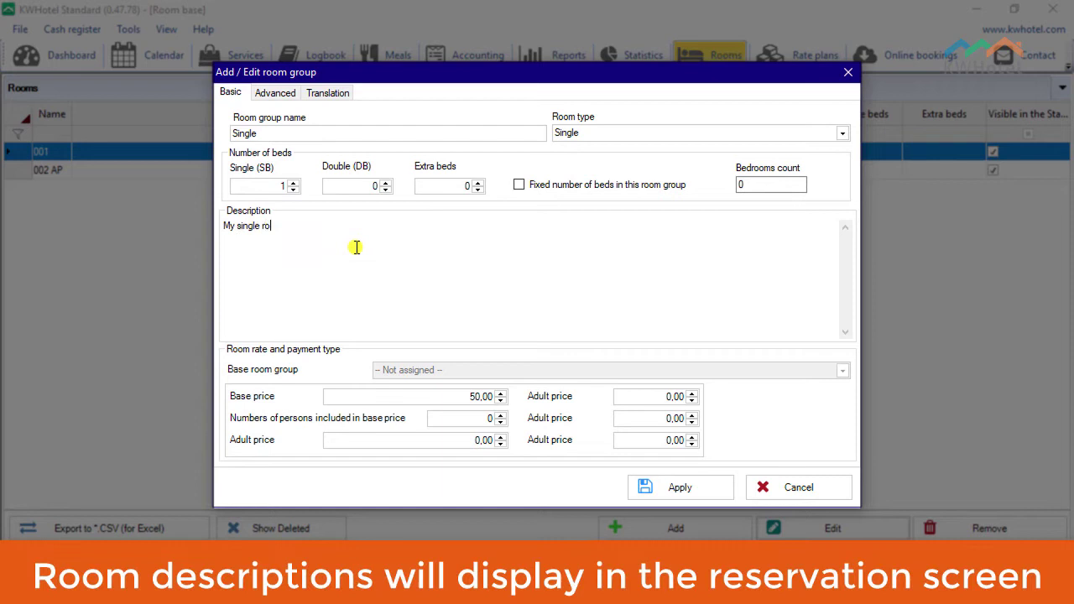
type("om group.")
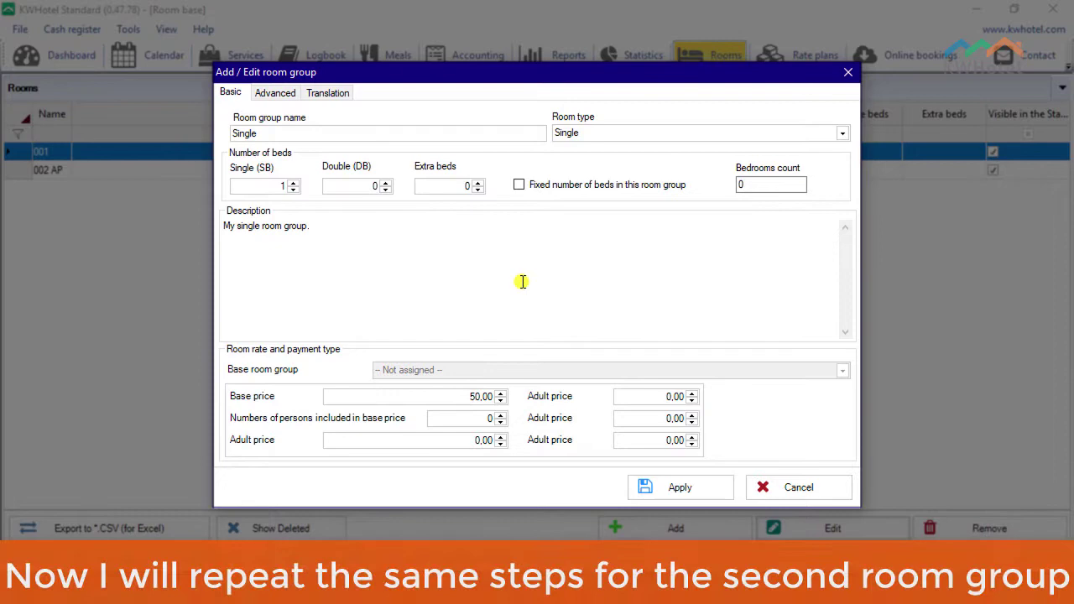
left_click(680, 486)
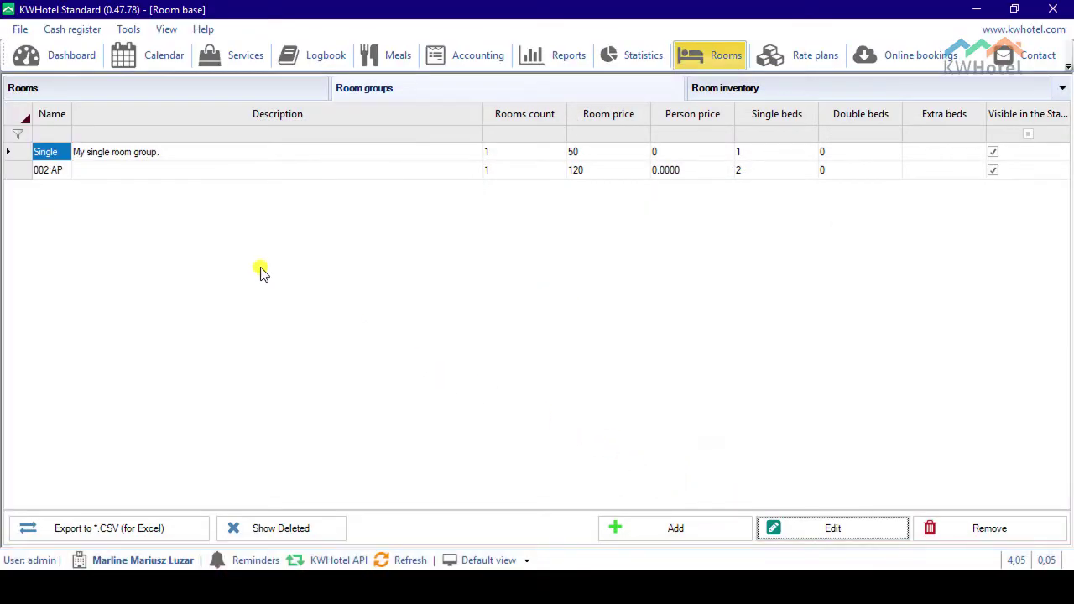
Edit room group 002 AP, renaming it Double and setting its room type to Double.
left_click(126, 171)
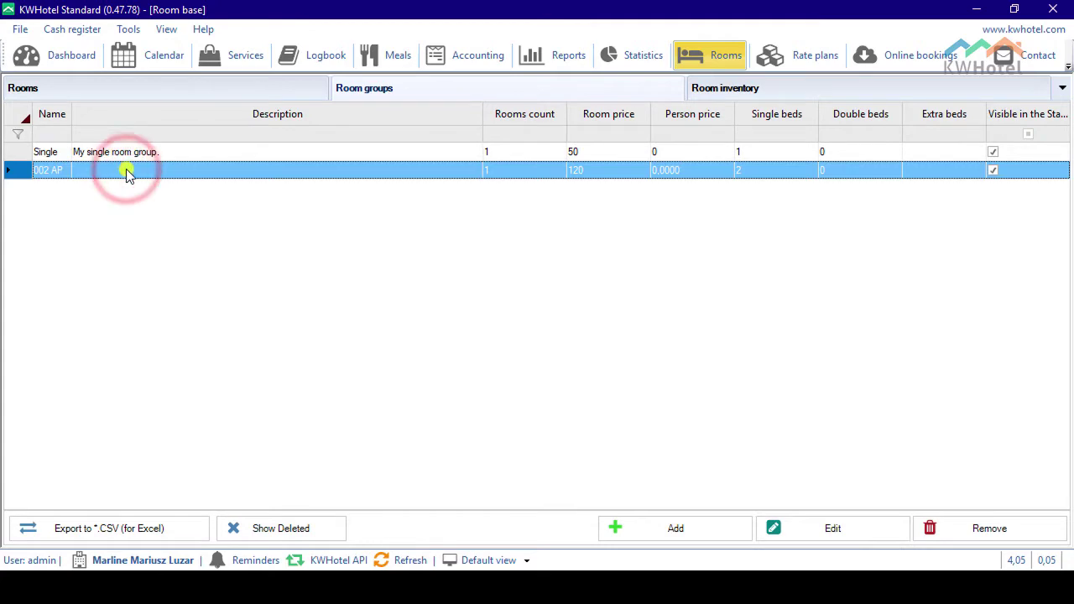
left_click(877, 536)
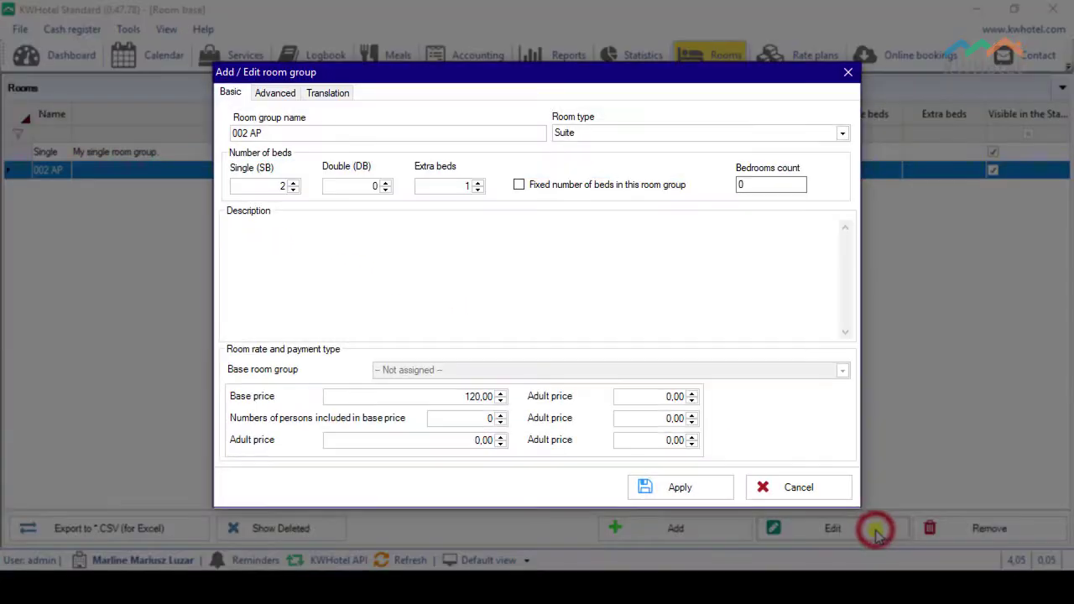
triple_click(311, 130)
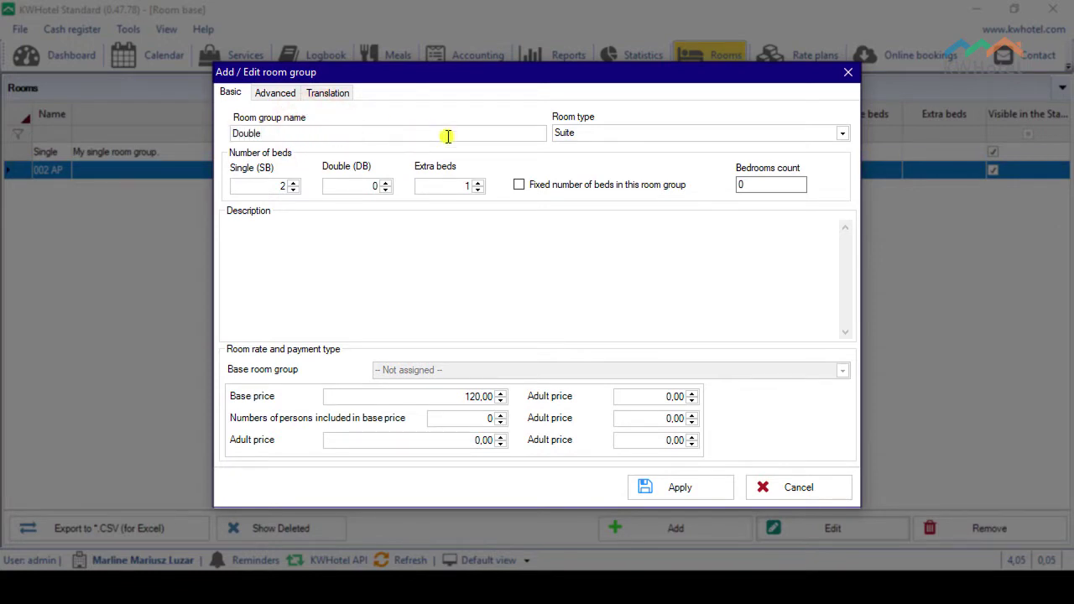
left_click(842, 136)
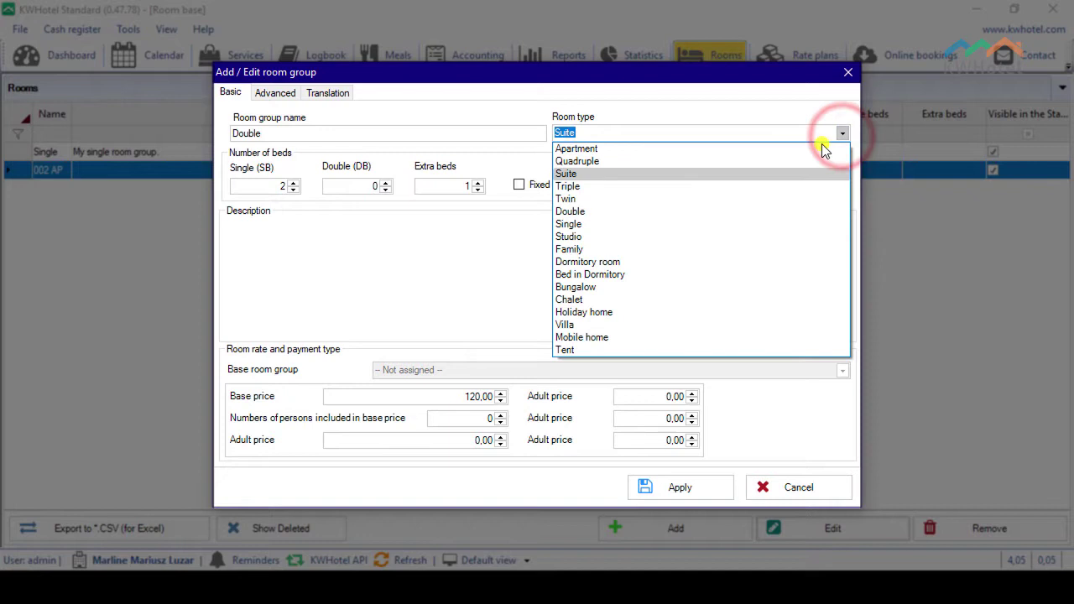
left_click(594, 214)
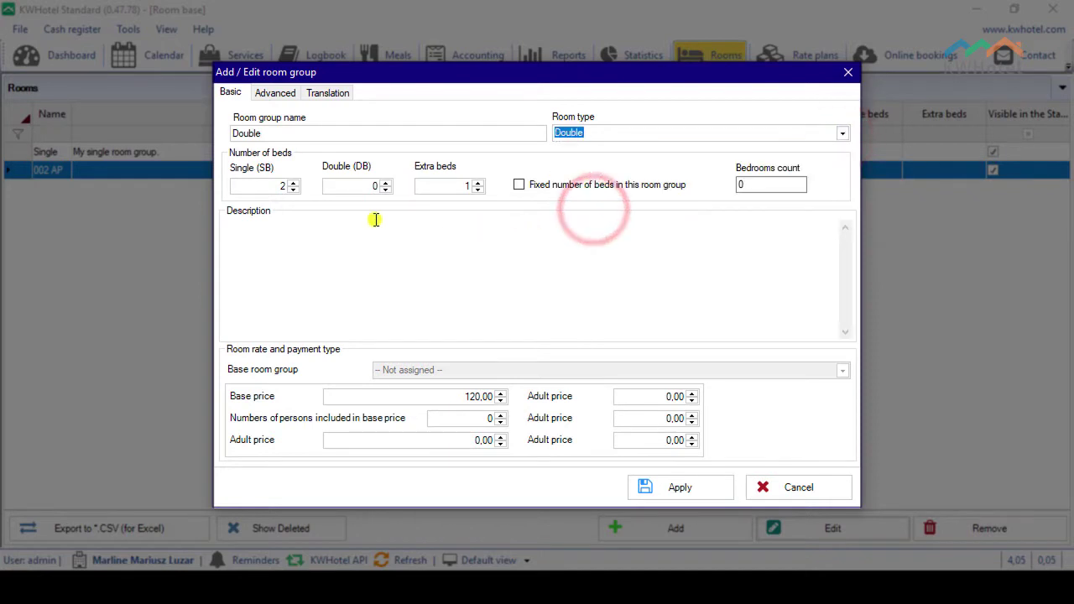
Enter the description "My double room group." for the Double group and save it.
left_click(281, 261)
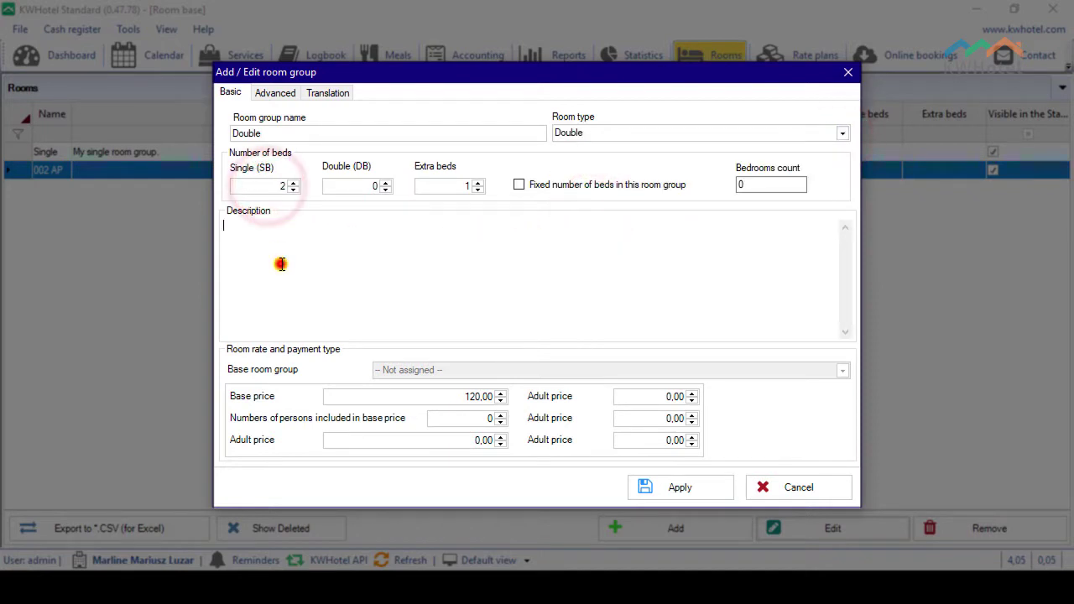
type("My double room group.")
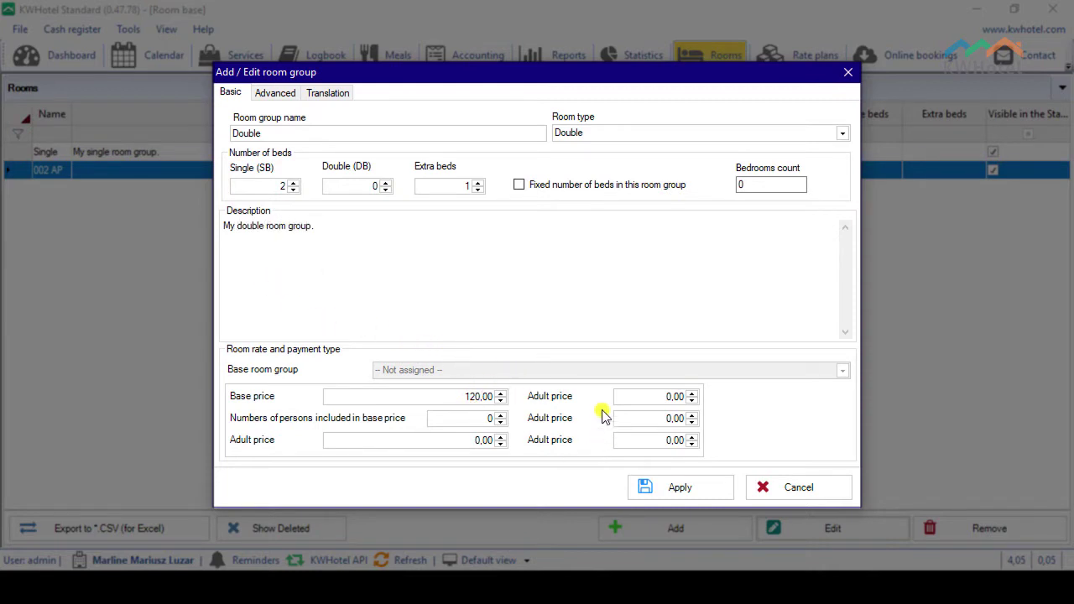
left_click(713, 491)
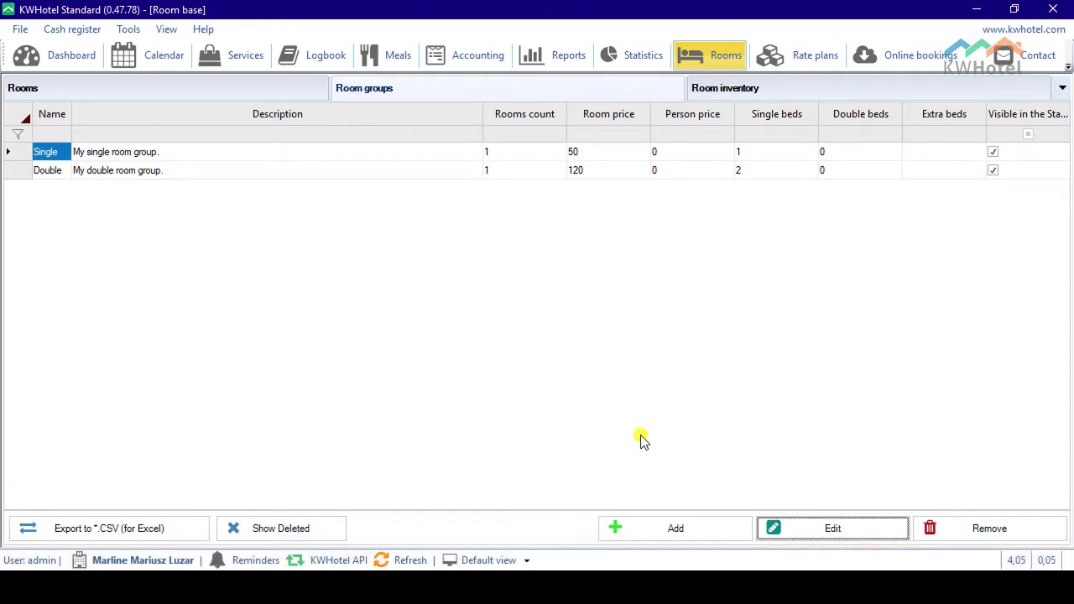
In the rooms list, clear room 001's description, select Single as its room group and save the room.
left_click(209, 85)
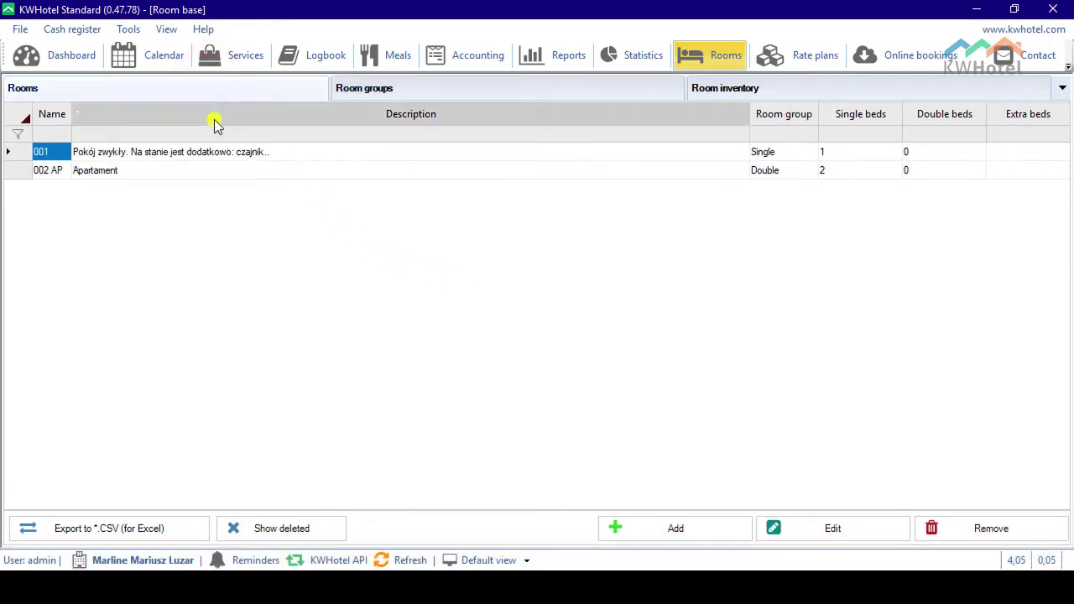
left_click(282, 158)
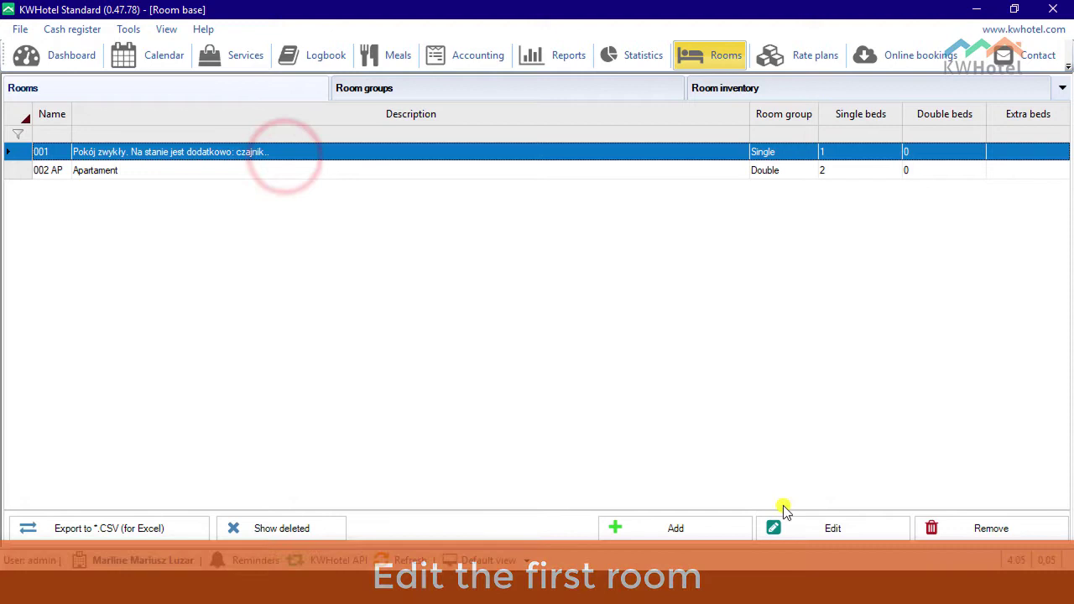
left_click(814, 541)
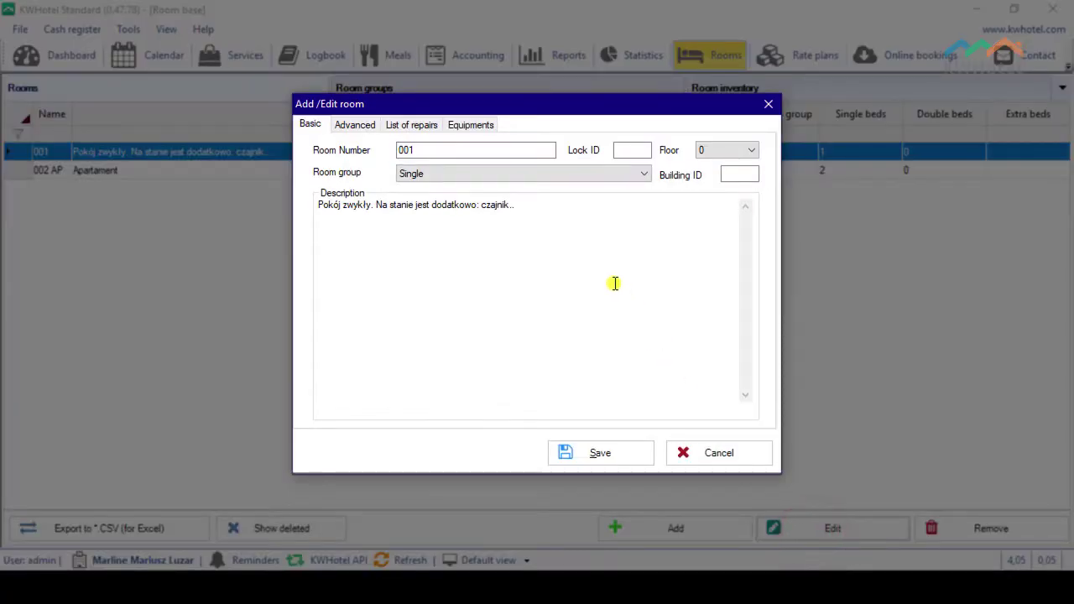
left_click_drag(524, 211, 240, 175)
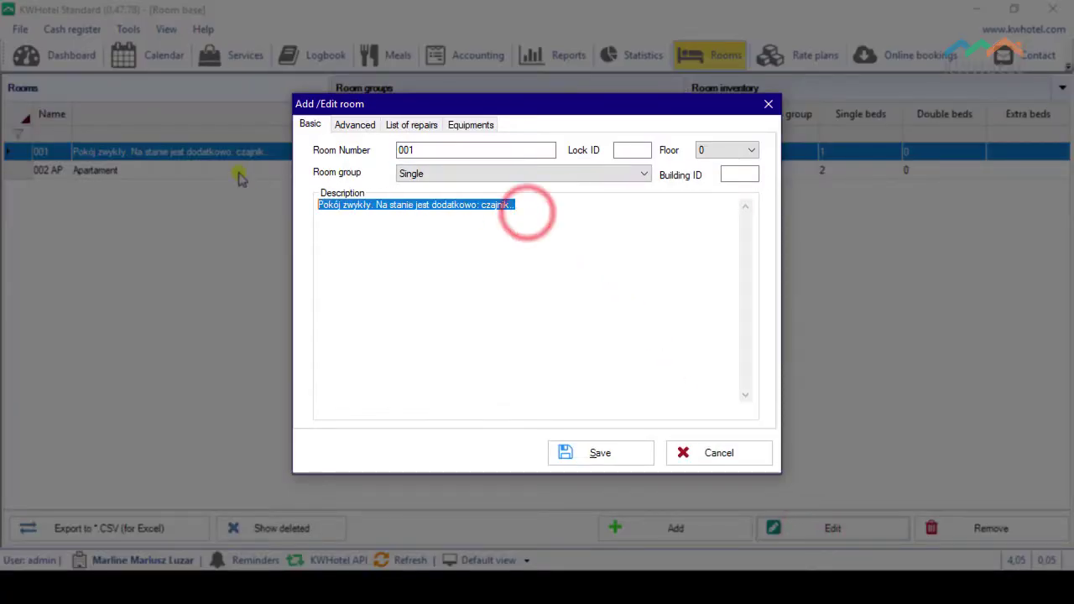
key("Delete")
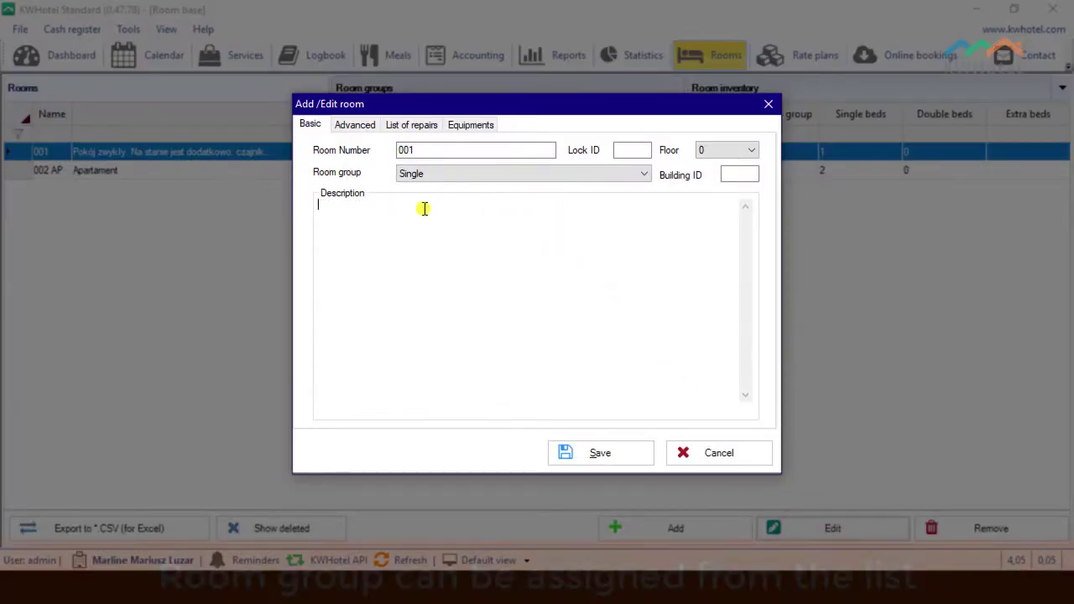
left_click(485, 178)
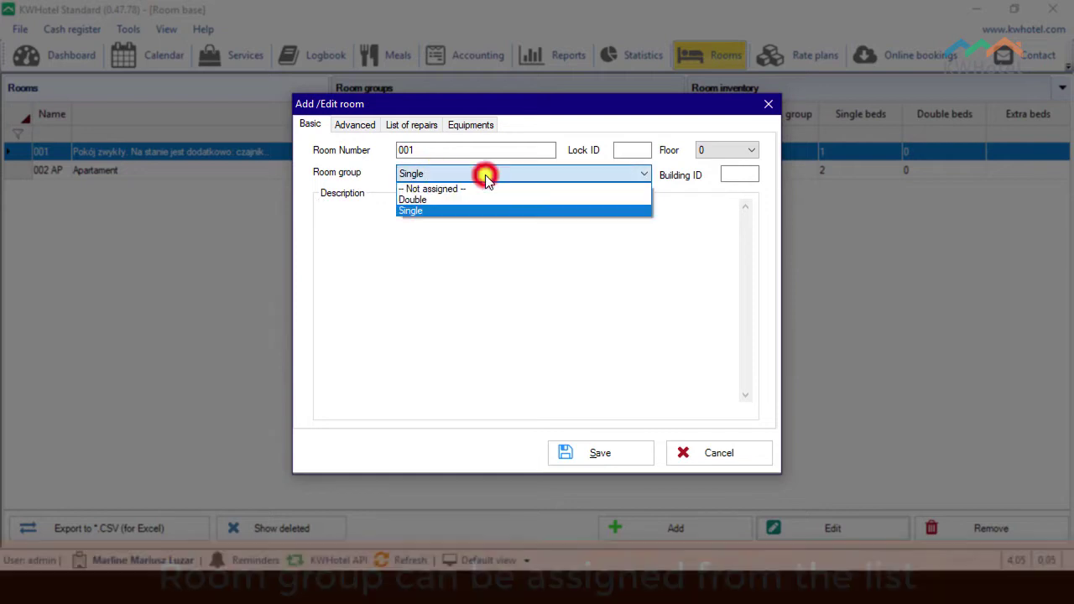
left_click(430, 213)
left_click(636, 462)
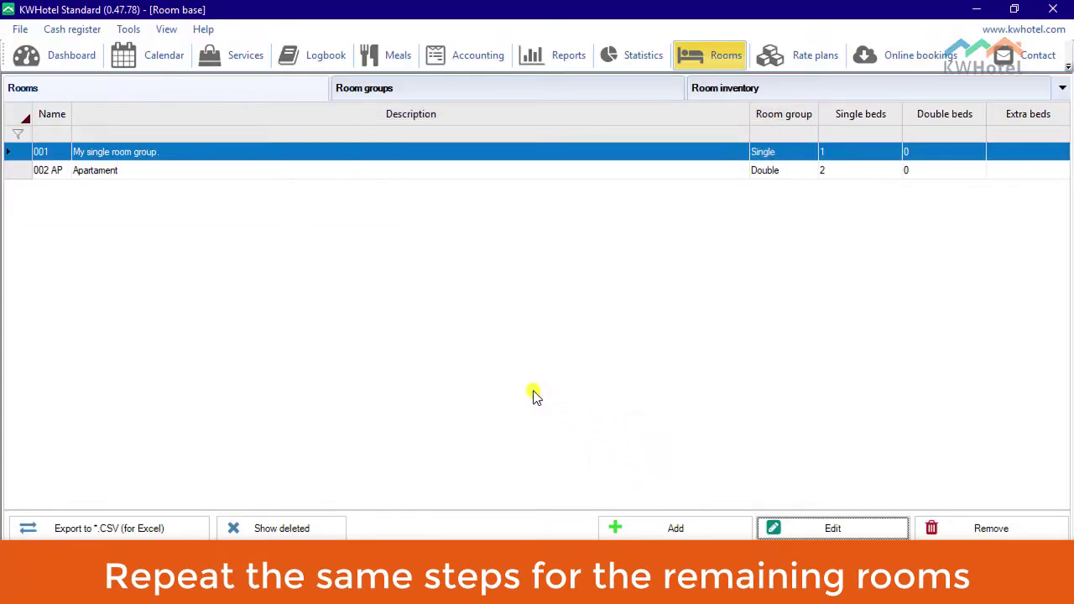
Edit room 002 AP, changing its room number to 002 and its room group to Single.
left_click(139, 174)
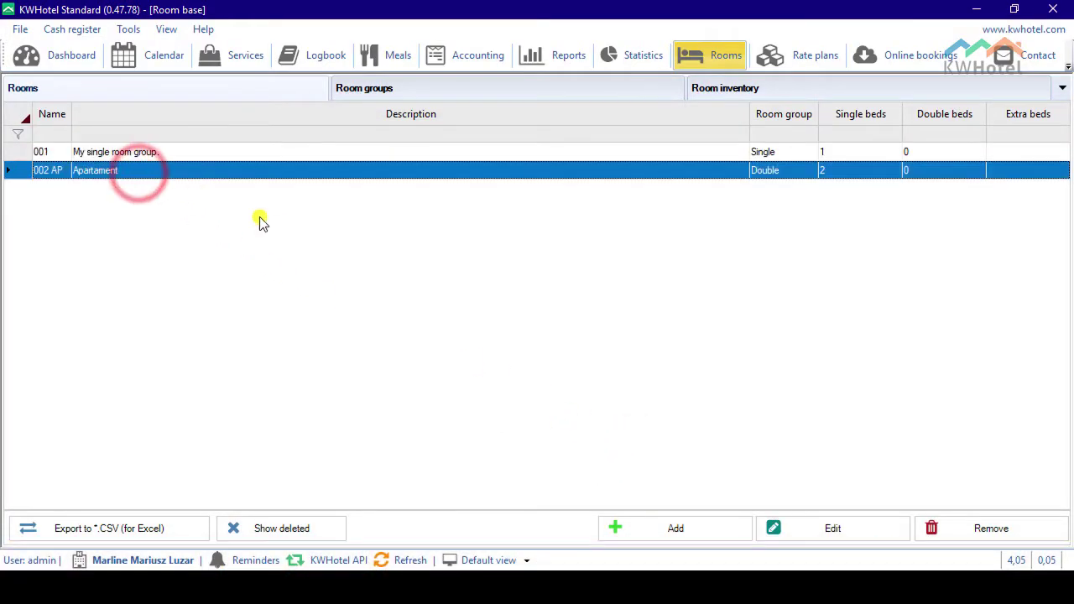
left_click(875, 525)
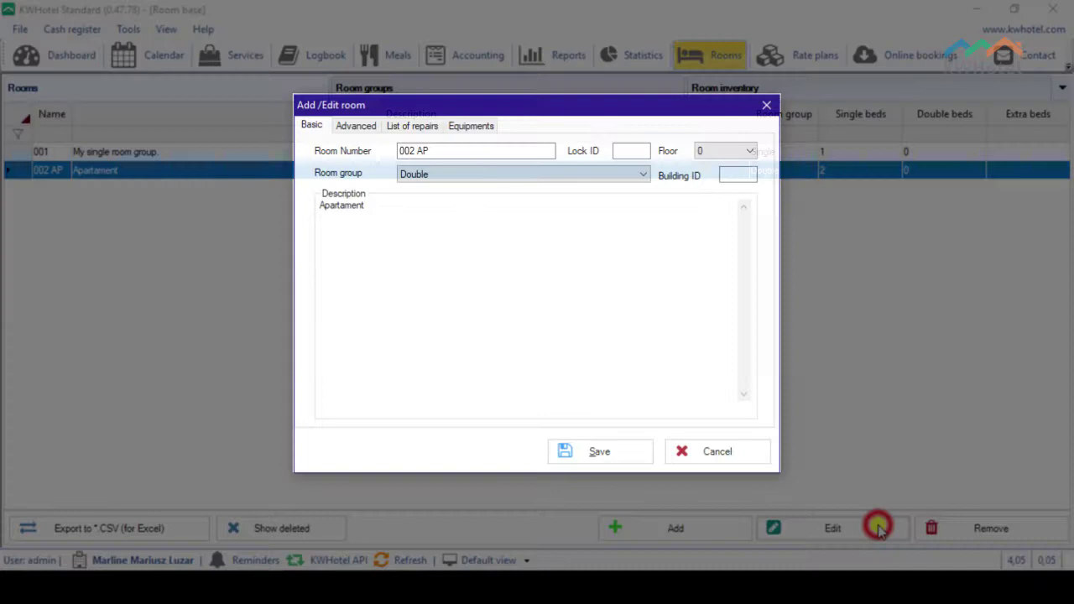
left_click(467, 154)
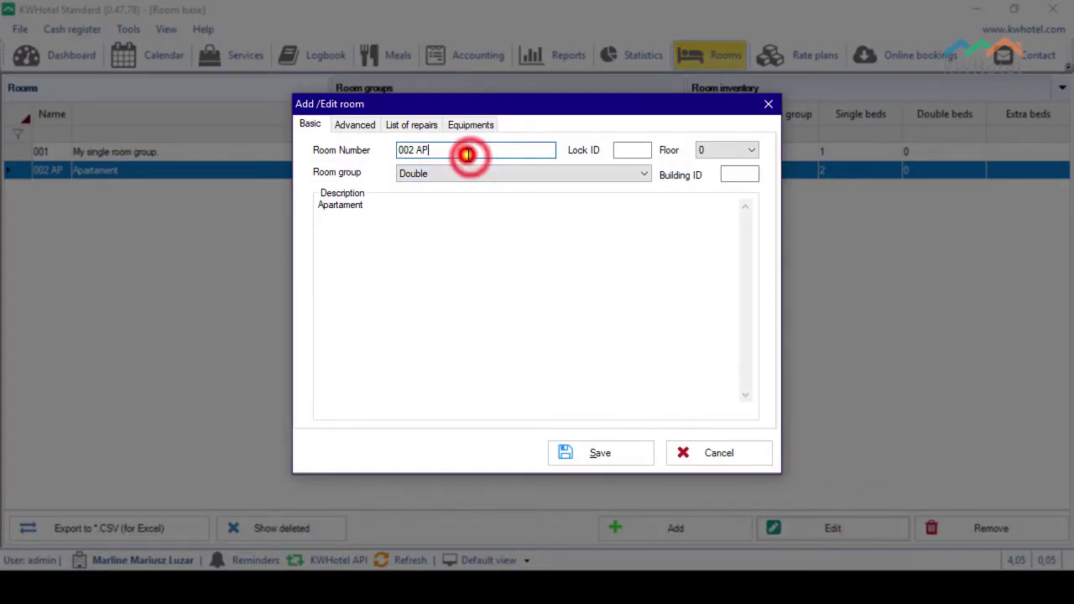
key("BackSpace")
key("BackSpace")
key("BackSpace")
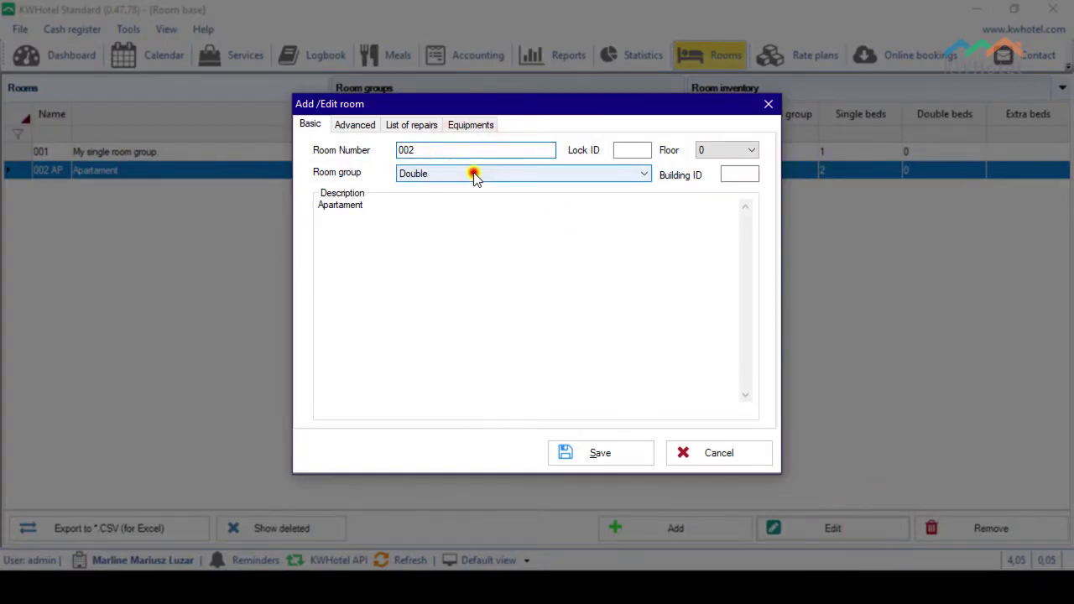
left_click(472, 173)
left_click(425, 211)
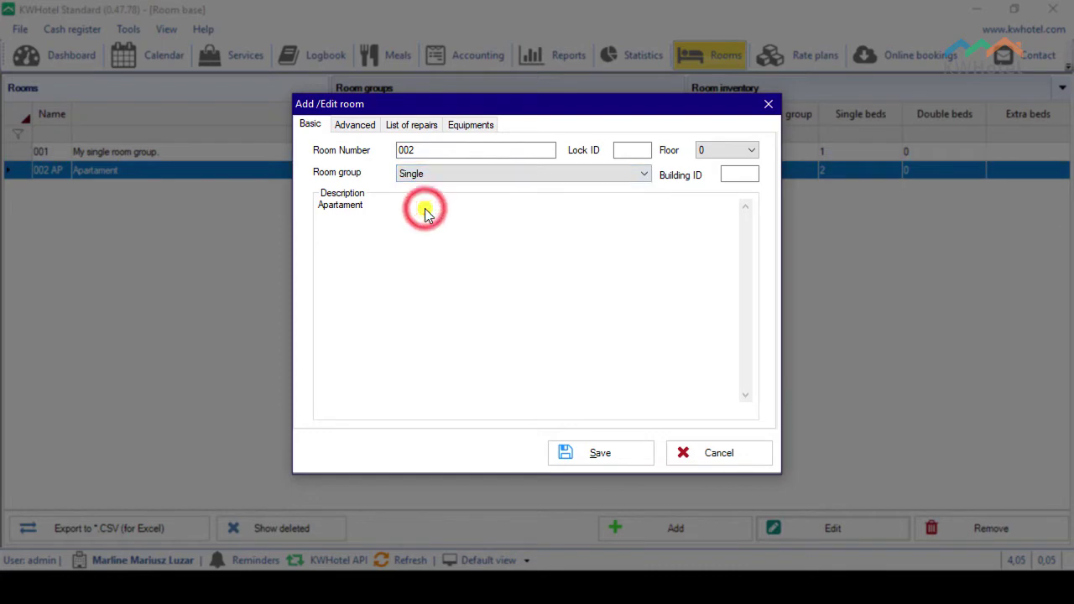
Clear the description of room 002 and save the room.
left_click(513, 329)
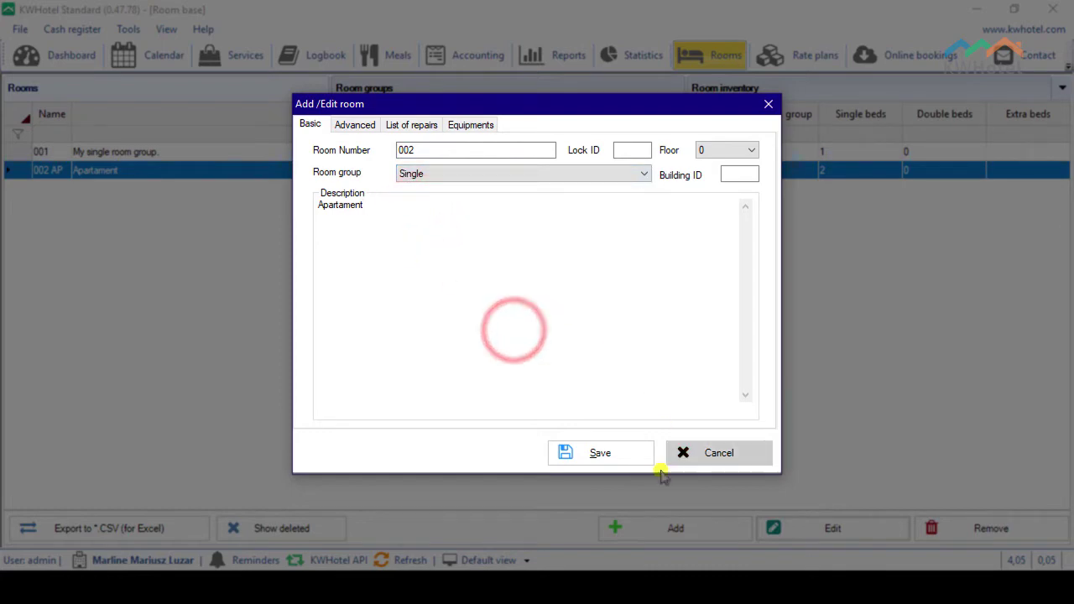
double_click(477, 261)
key("BackSpace")
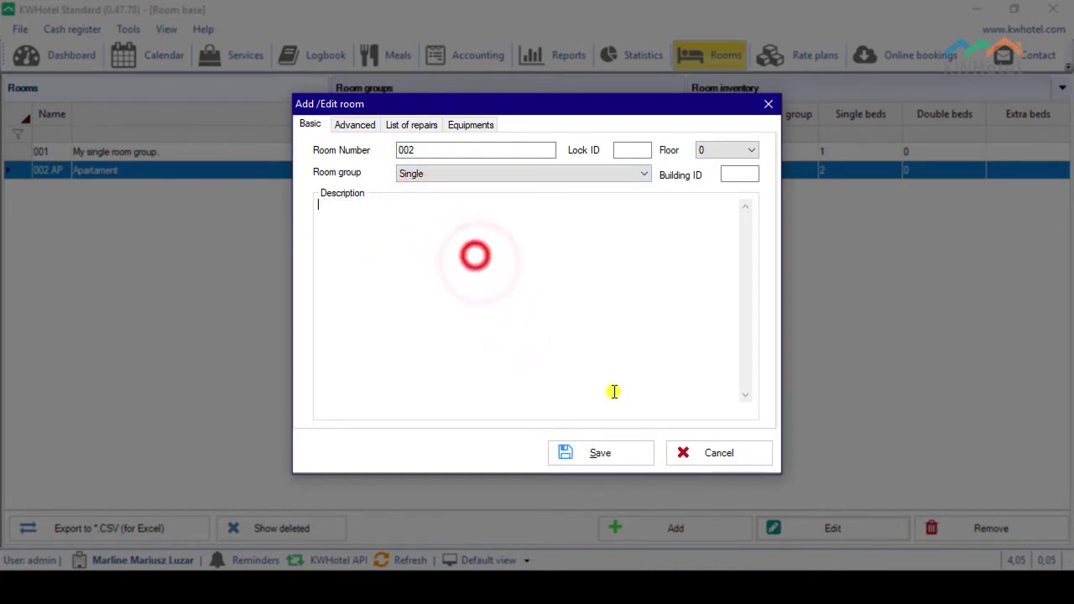
left_click(642, 456)
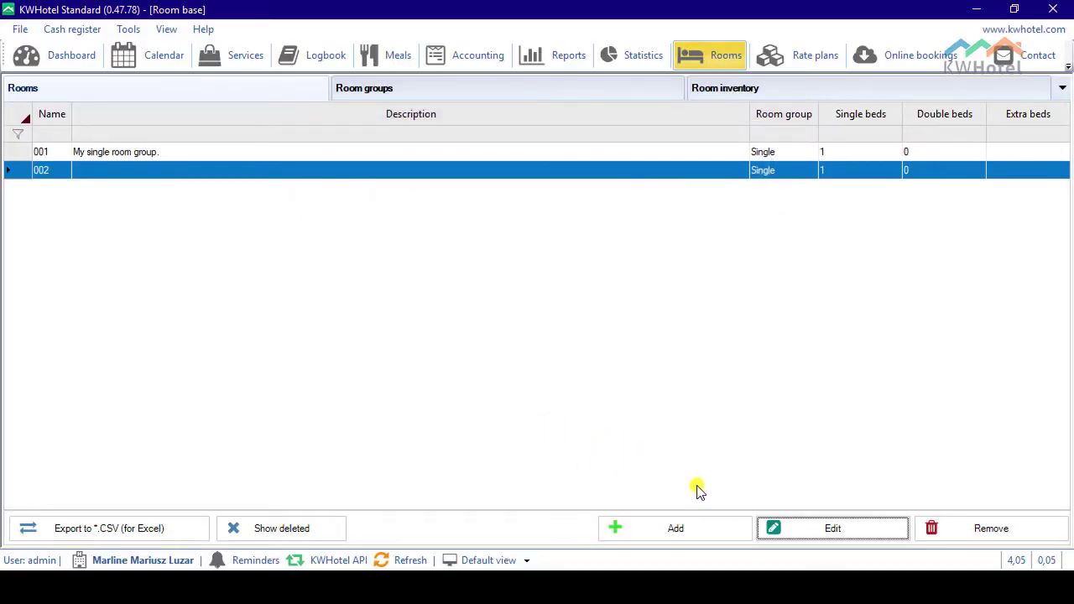
Add rooms 003 and 004 to the Single room group and save them.
left_click(726, 534)
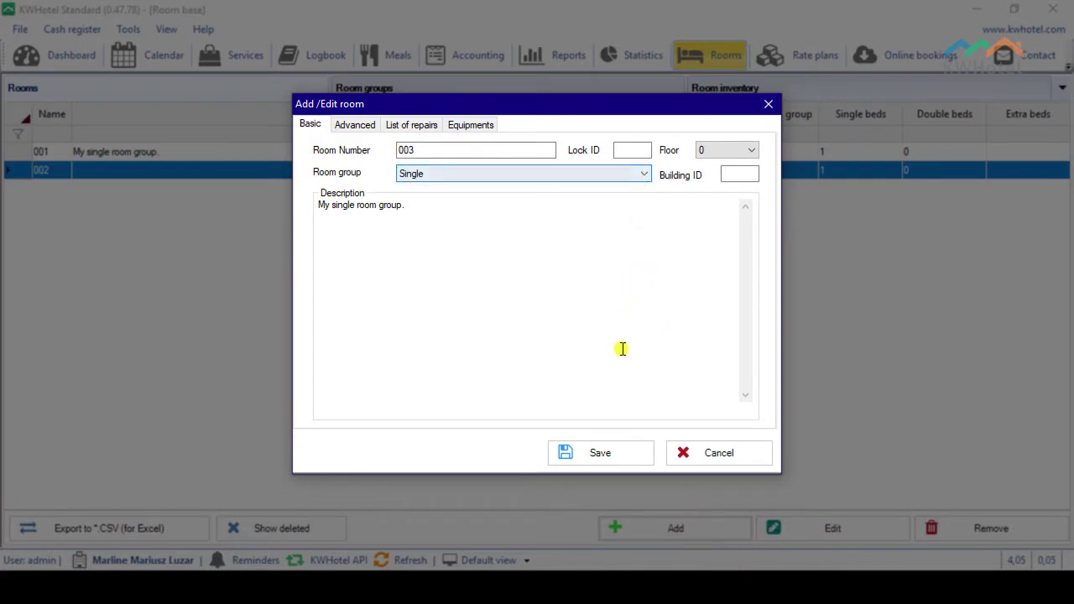
left_click(611, 454)
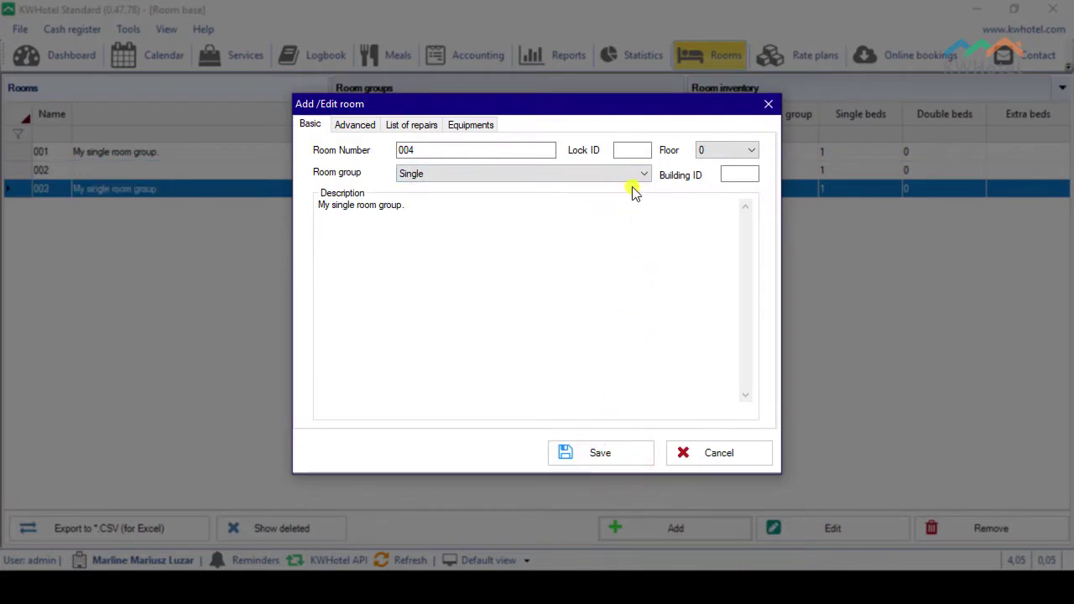
left_click(610, 451)
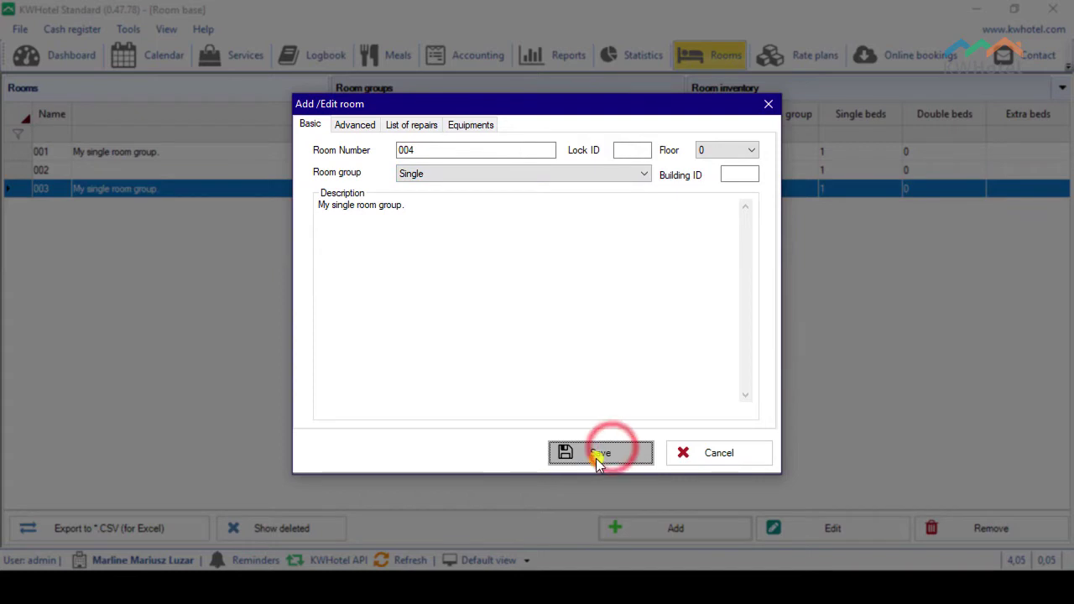
Add rooms 005, 006 and 007 to the Double room group, leaving room 008 unsaved.
left_click(568, 176)
left_click(439, 203)
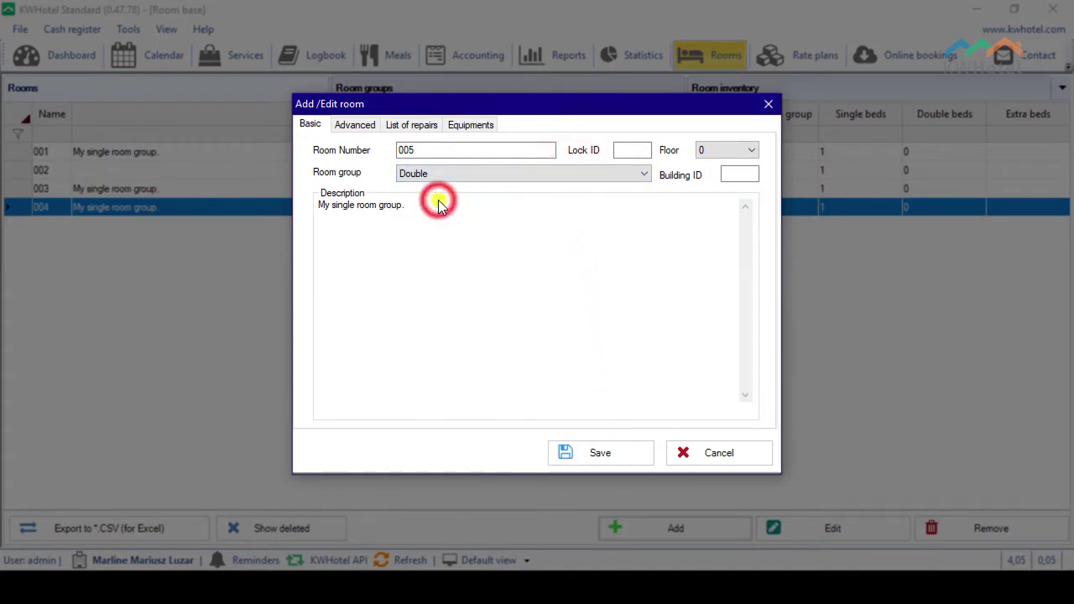
left_click(614, 453)
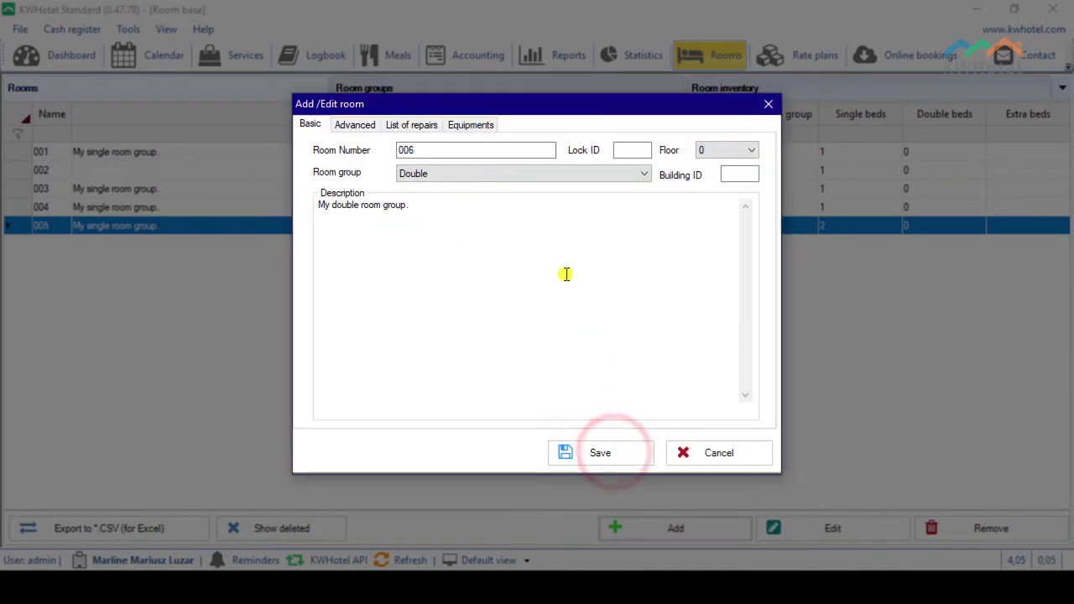
left_click(582, 458)
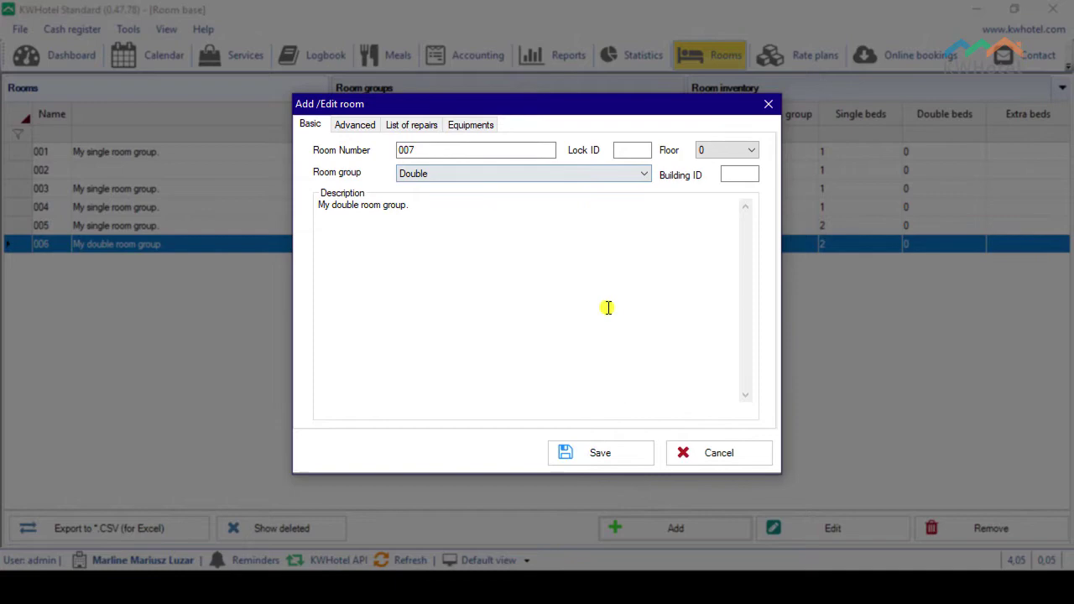
left_click(641, 458)
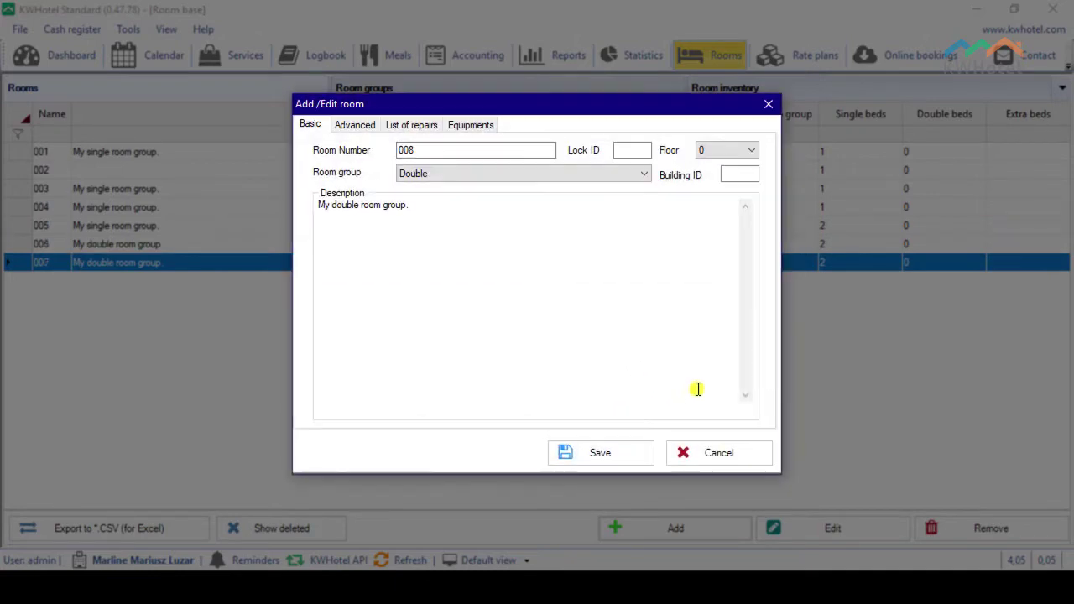
left_click(727, 451)
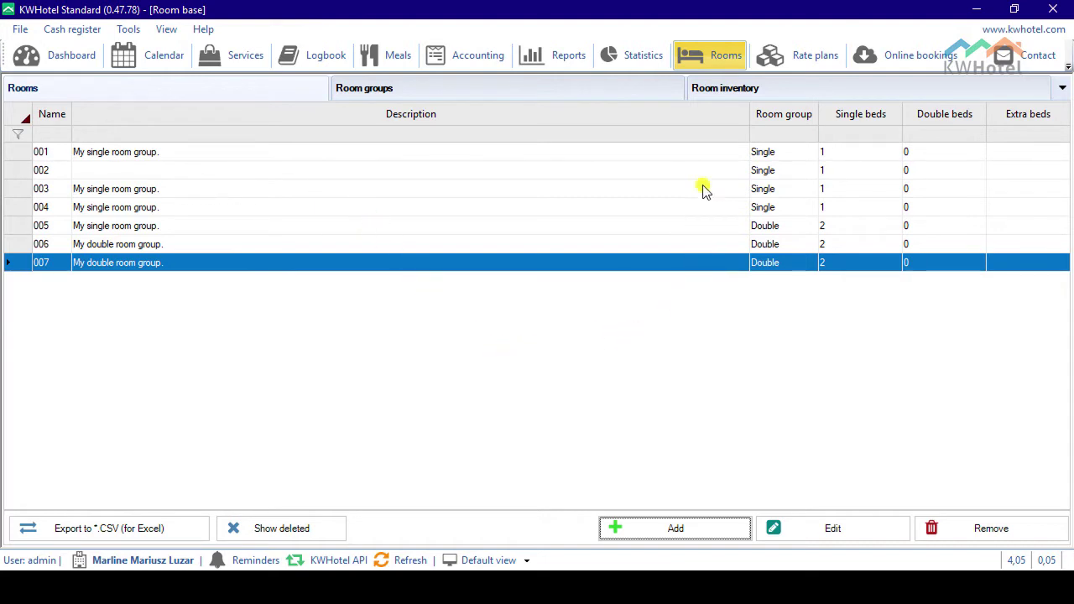
View the room inventory list and its form for adding a new item, without creating one.
left_click(777, 89)
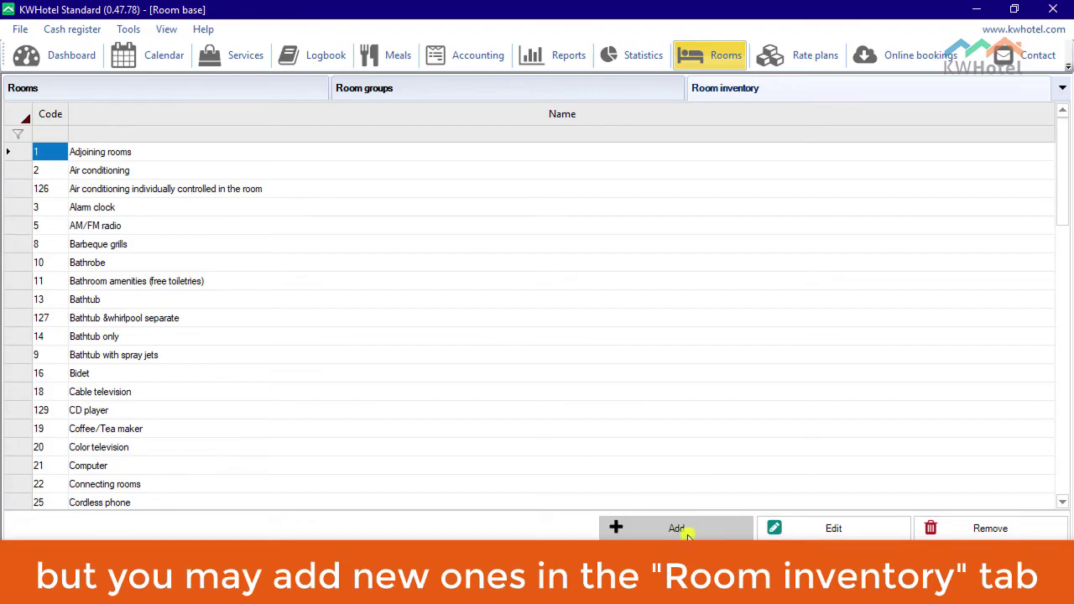
left_click(681, 529)
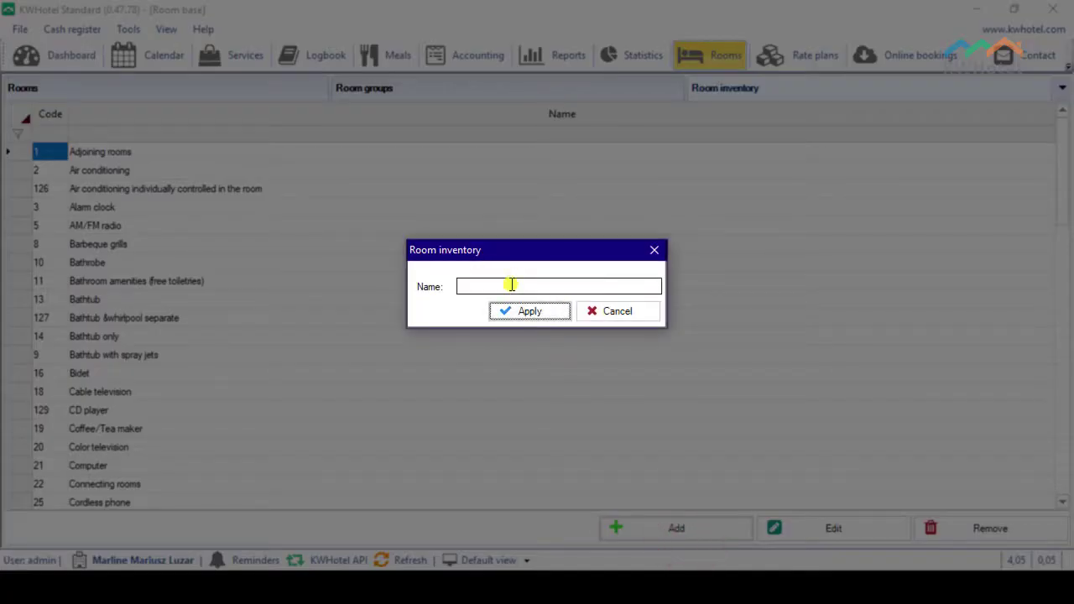
left_click(620, 311)
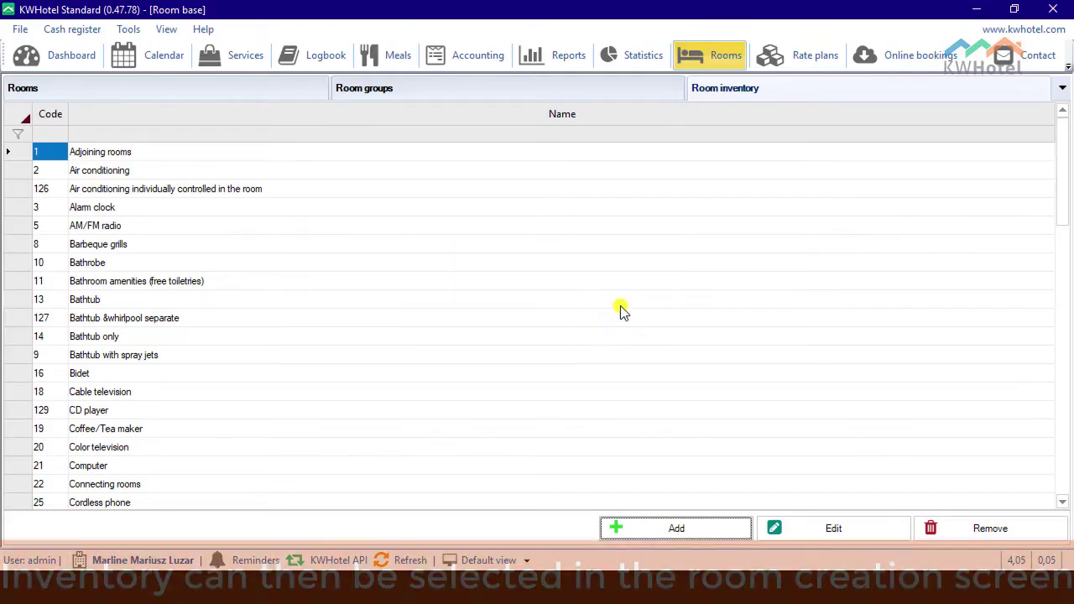
Open room 001 and review the inventory items selectable as its equipment, without saving changes.
left_click(233, 89)
double_click(172, 143)
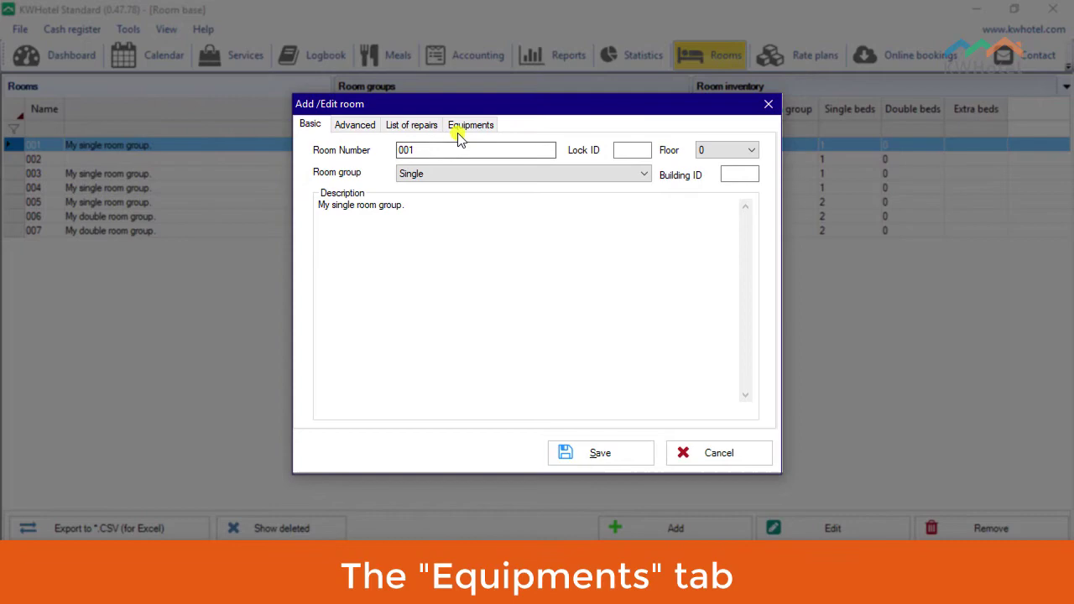
left_click(458, 128)
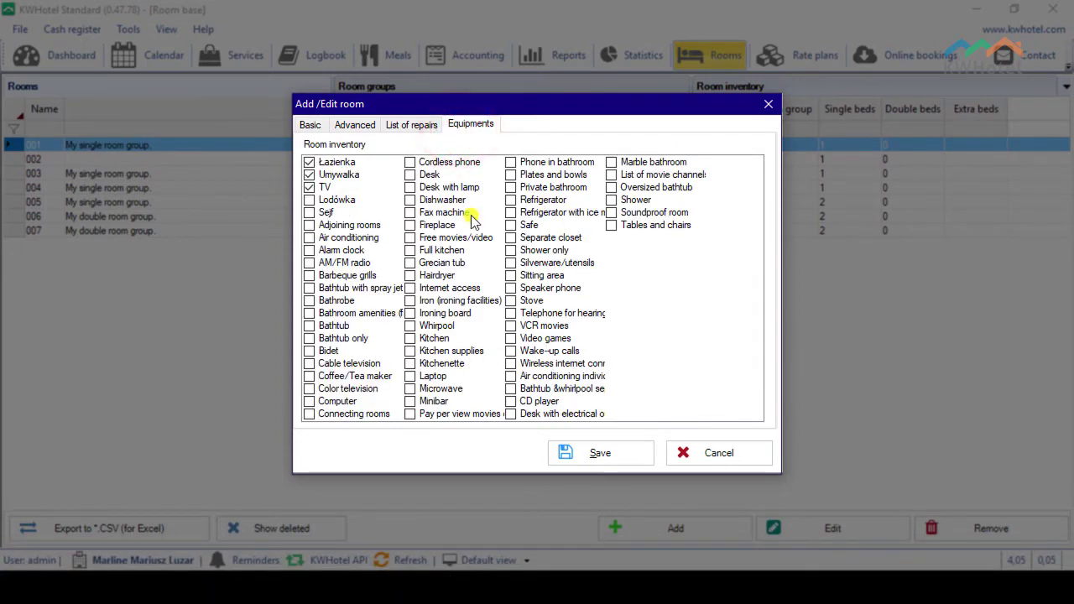
left_click(762, 453)
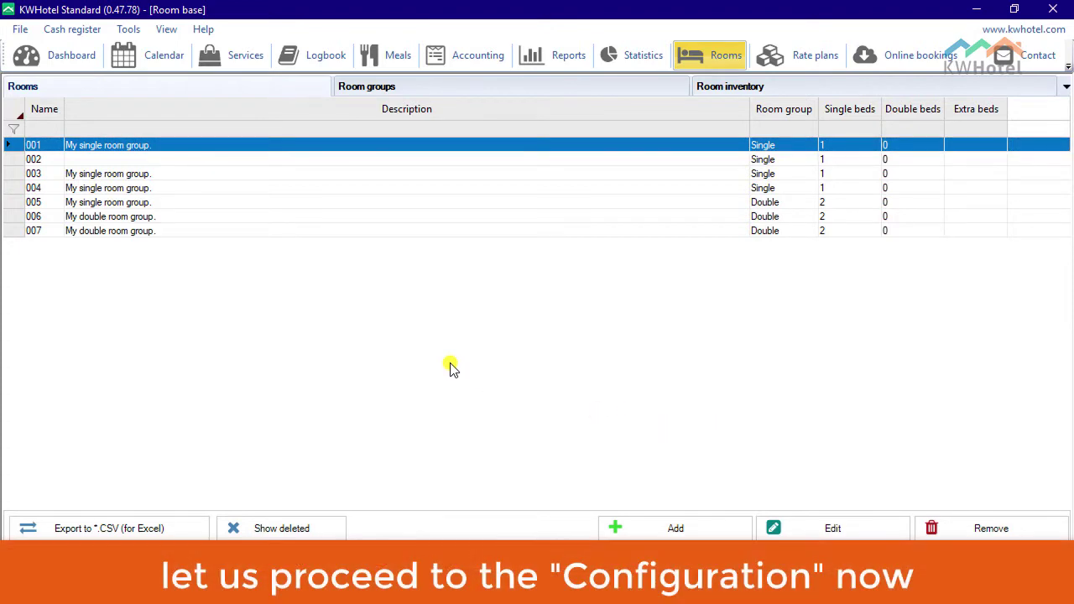
In the tax settings of the program configuration, set the currency symbol to MINE.
left_click(152, 53)
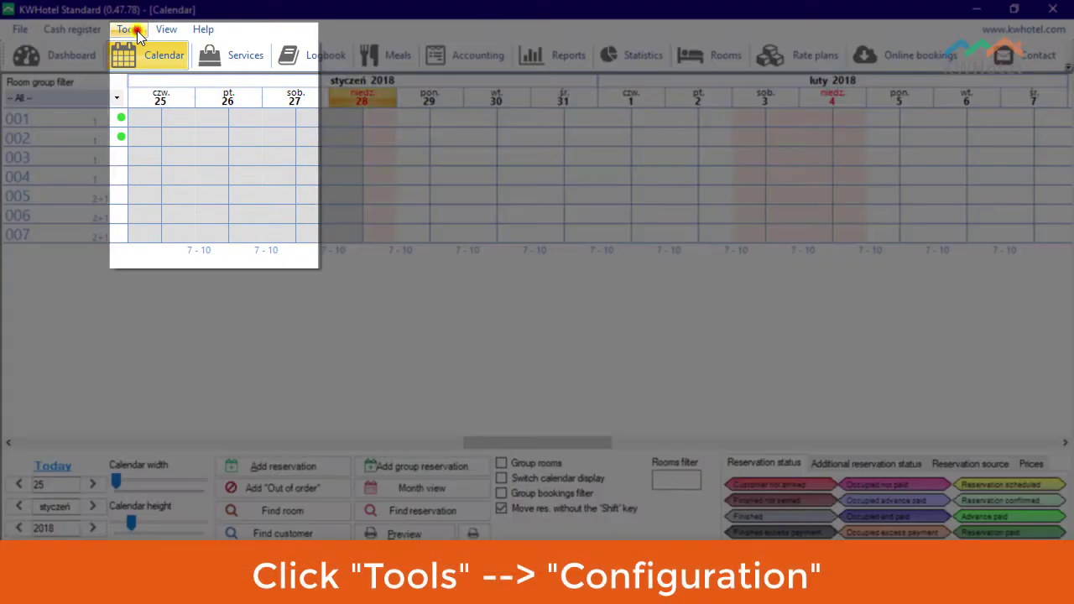
left_click(135, 30)
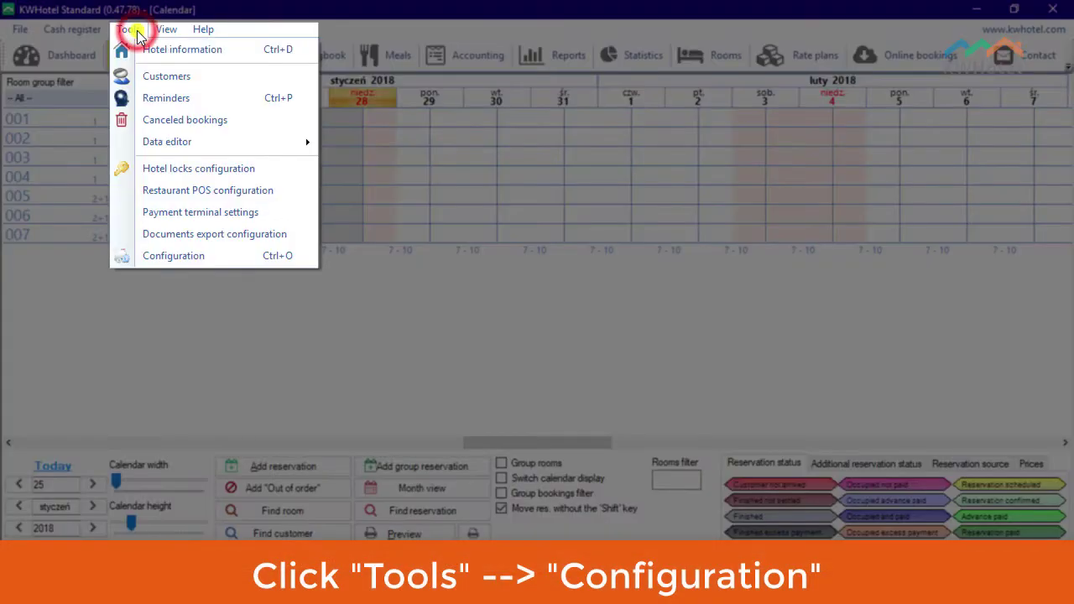
left_click(201, 258)
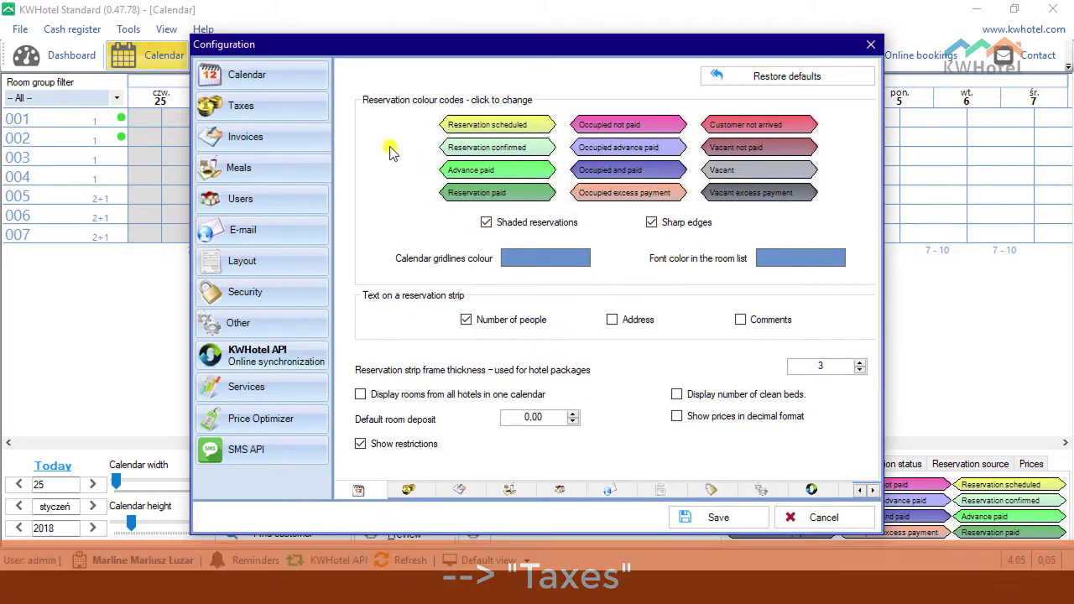
left_click(295, 107)
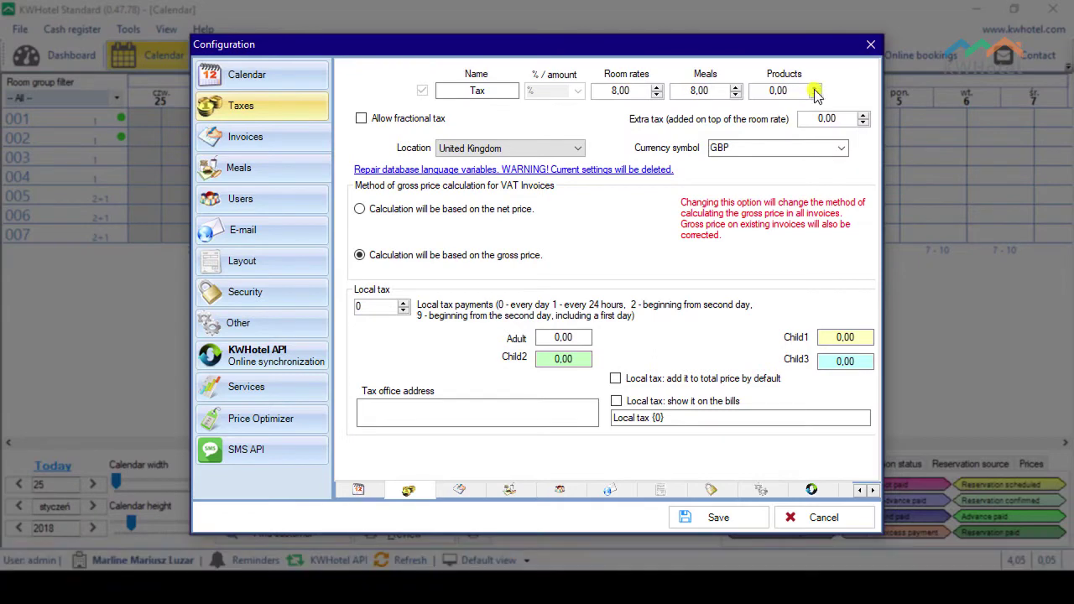
left_click(842, 147)
left_click(842, 148)
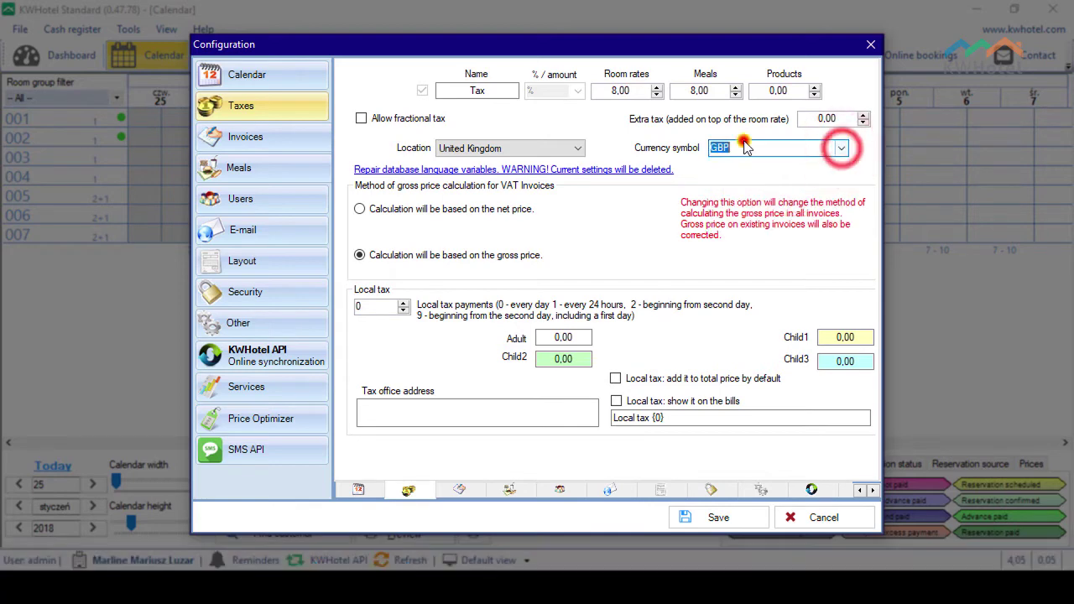
left_click(736, 149)
double_click(736, 149)
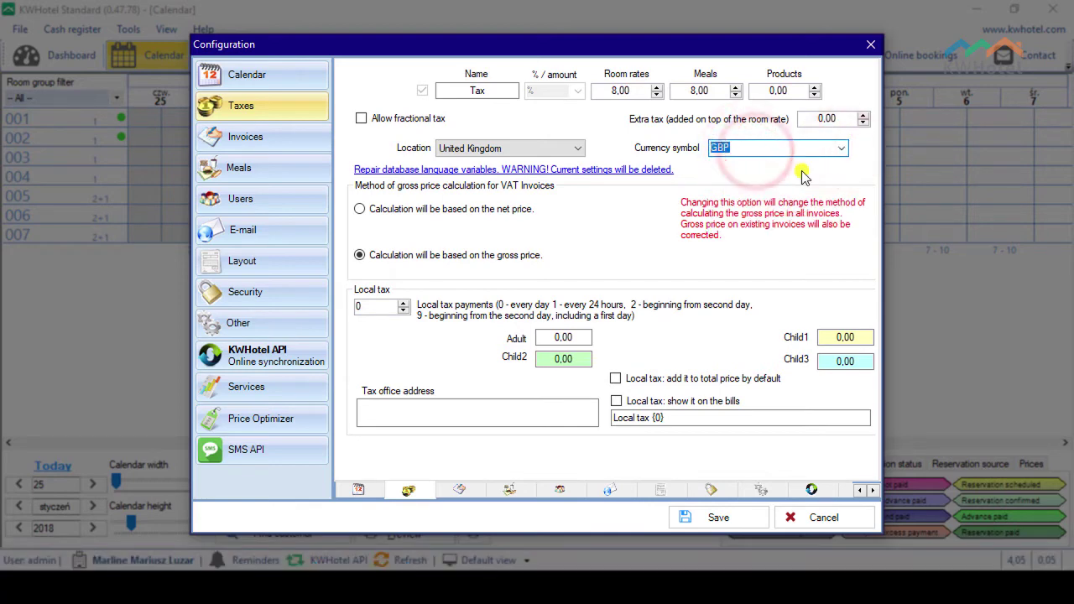
type("MINE")
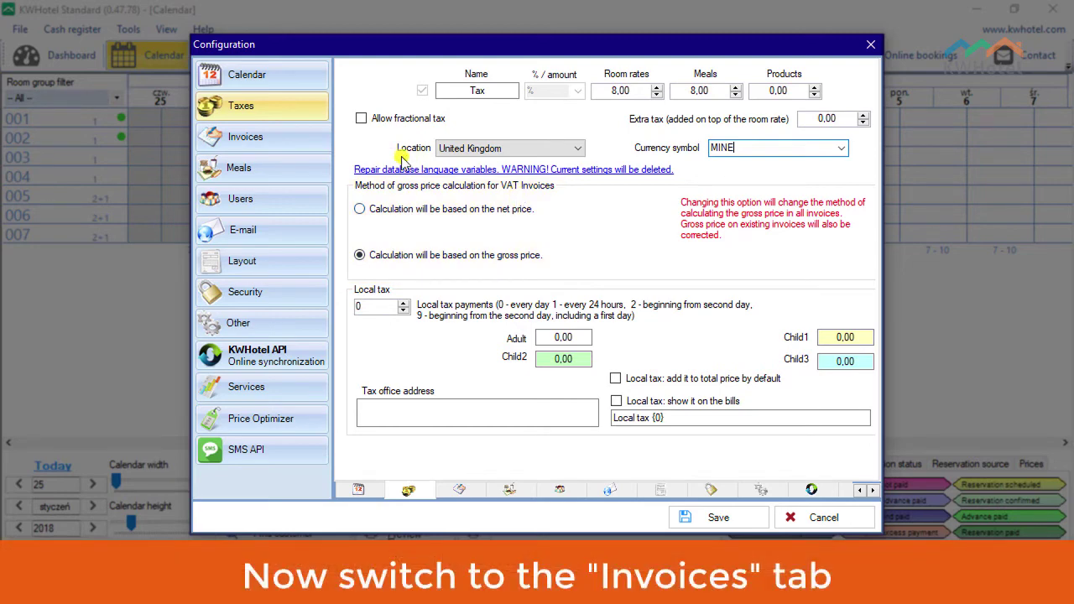
View the invoice settings and examine the user roles offered for a new user account, without adding one.
left_click(284, 141)
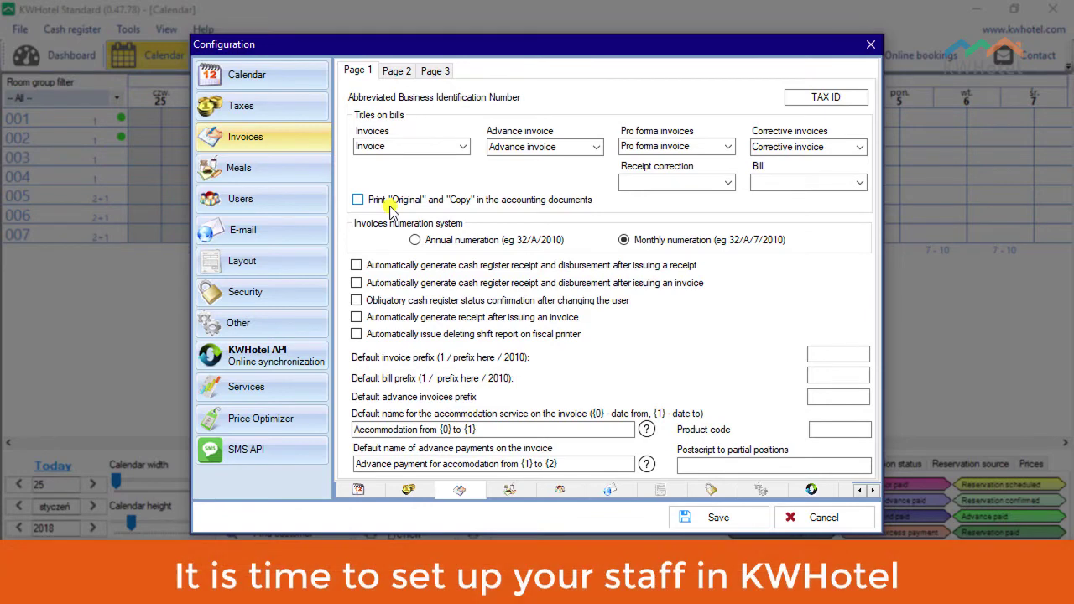
left_click(295, 199)
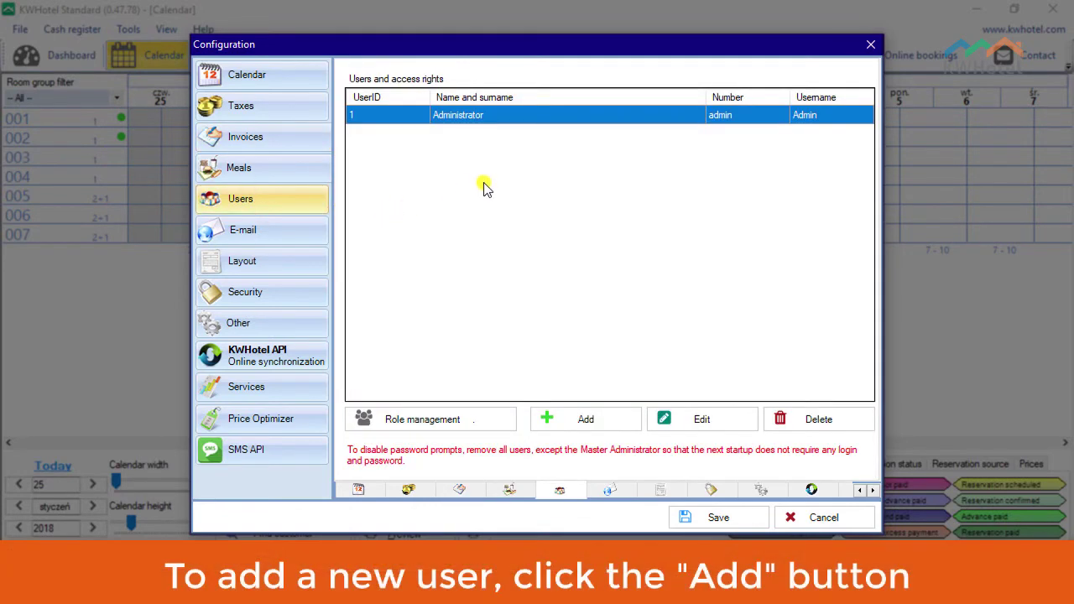
left_click(614, 423)
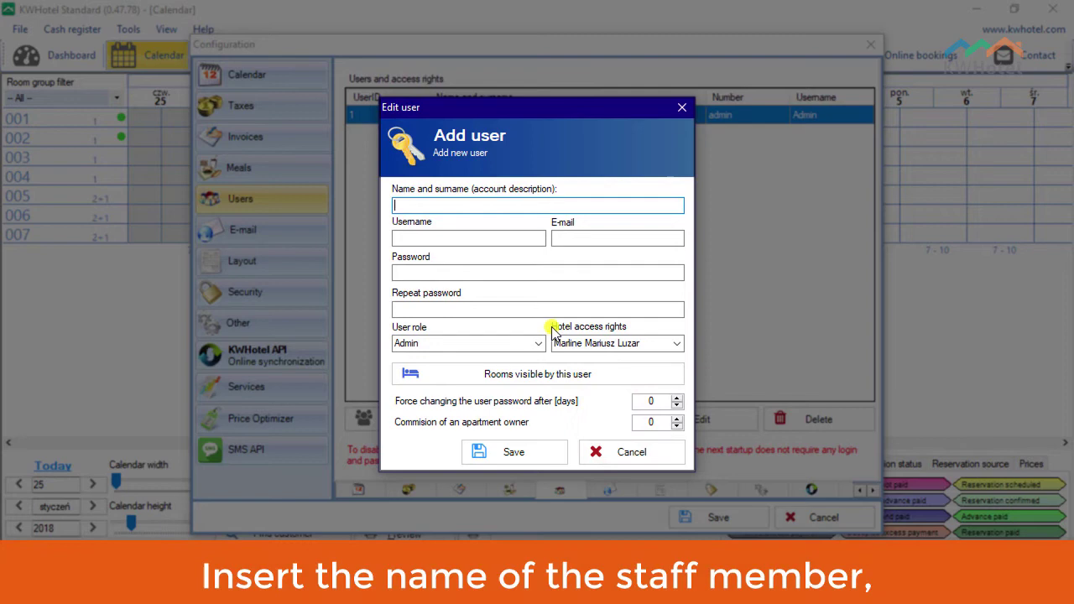
left_click(468, 205)
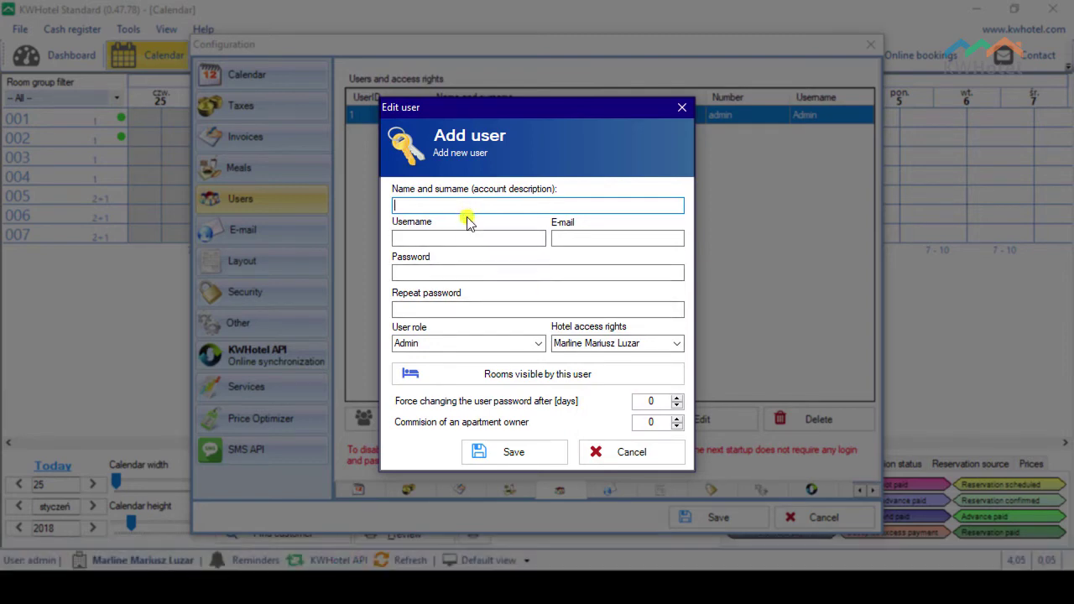
left_click(540, 345)
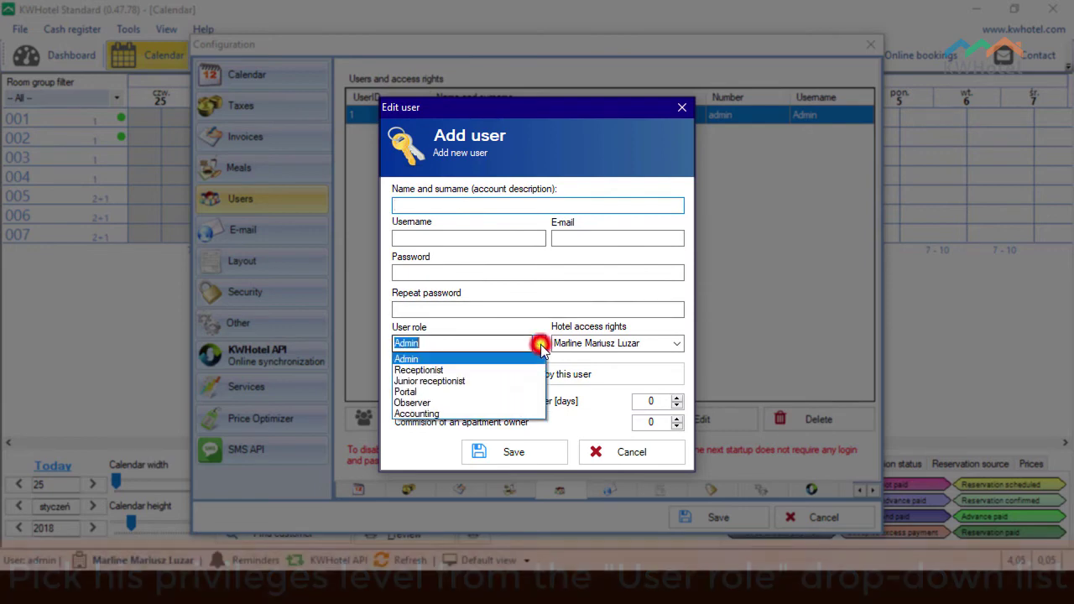
left_click(541, 345)
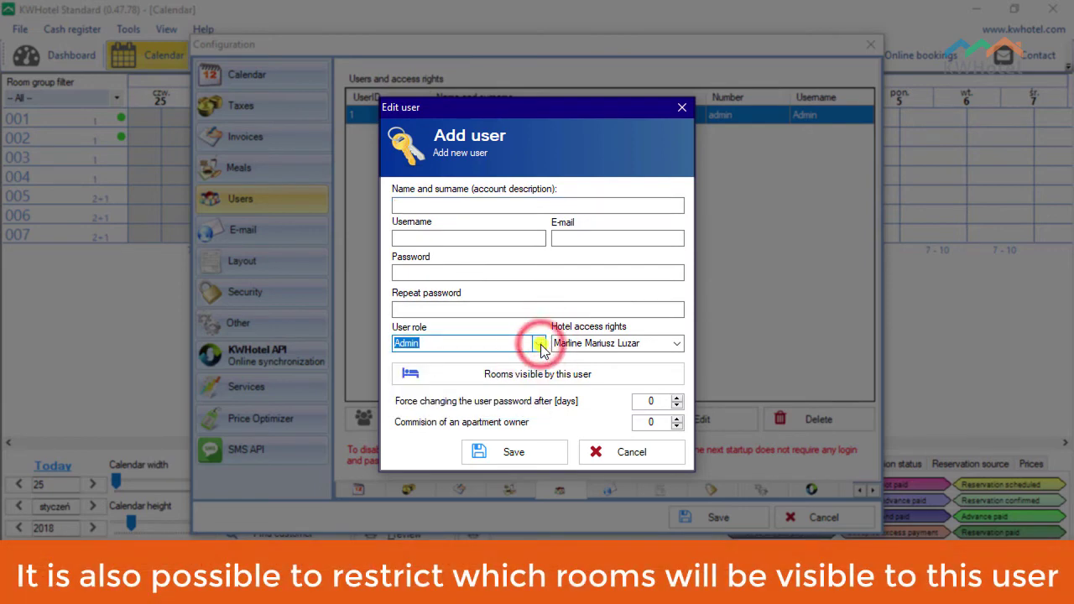
left_click(645, 452)
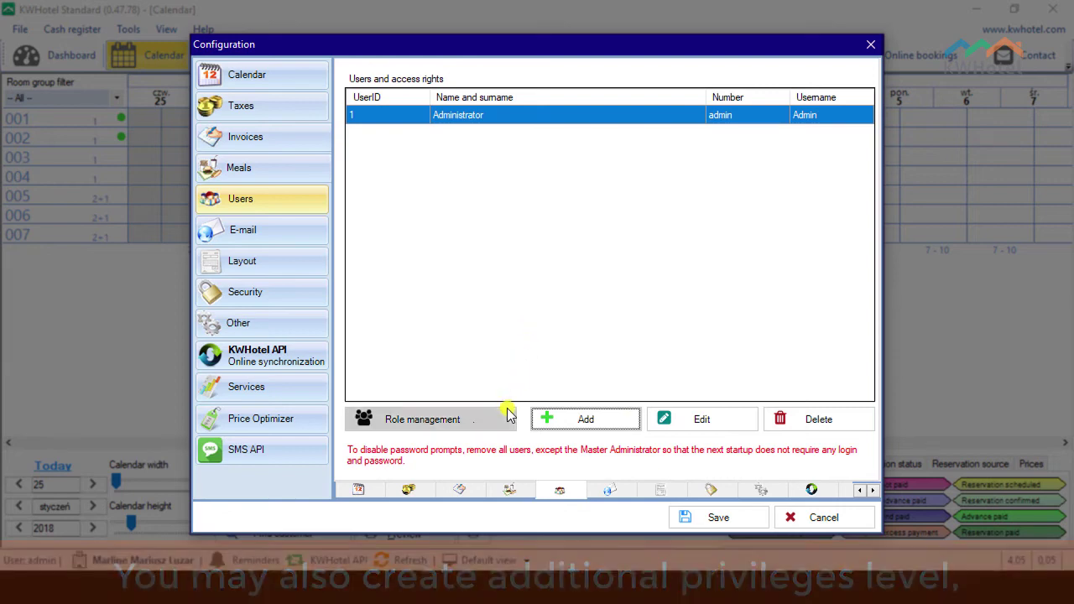
Open role management and view the form for adding a new role, without creating one.
left_click(480, 430)
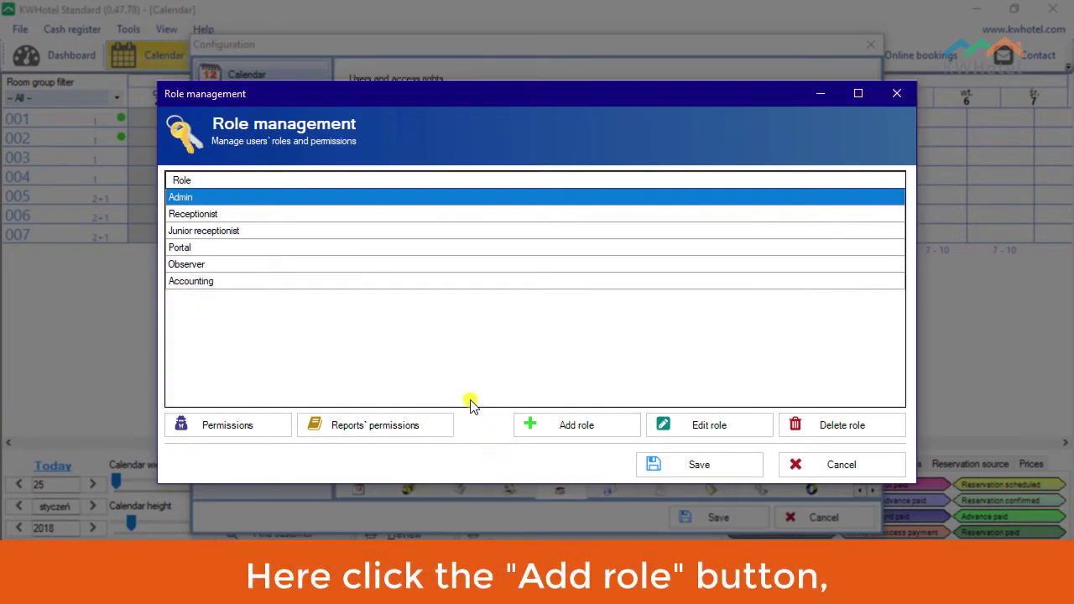
left_click(610, 431)
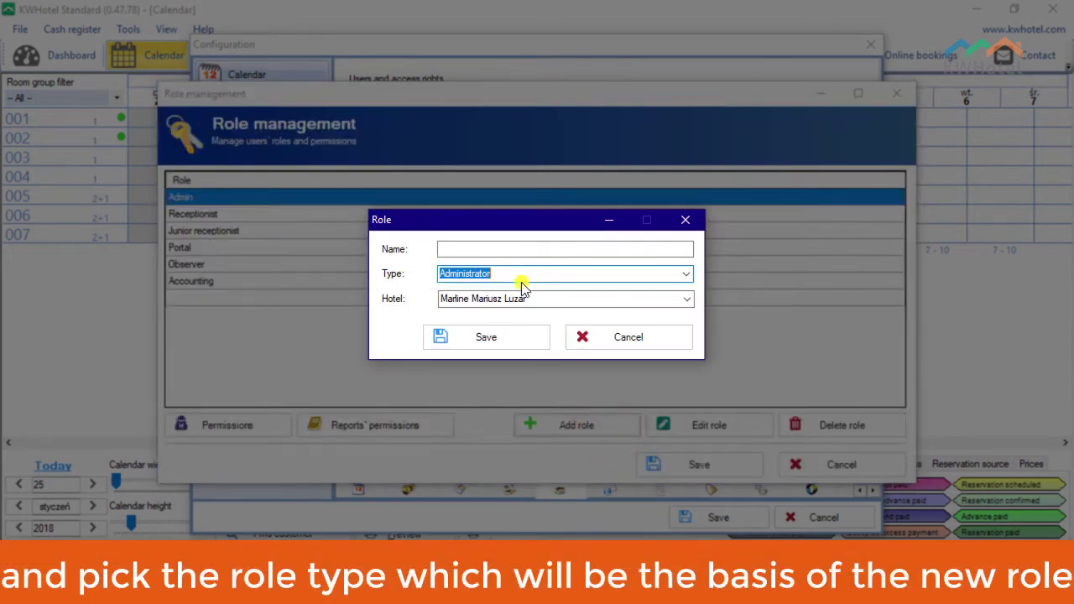
left_click(643, 339)
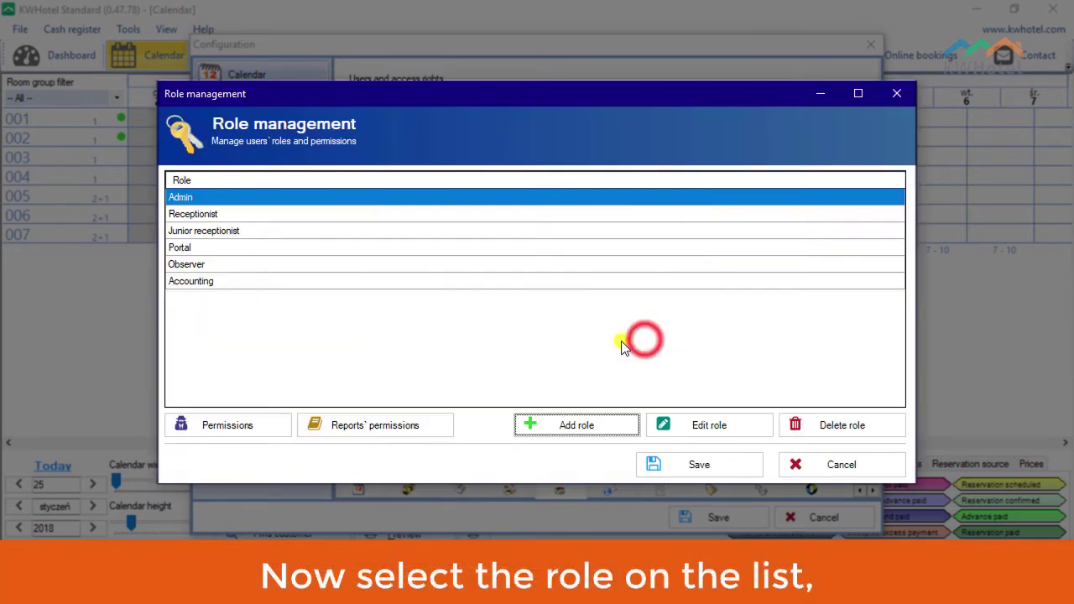
Examine the list of permissions for the Accounting role, from documents down to rate plans.
left_click(226, 281)
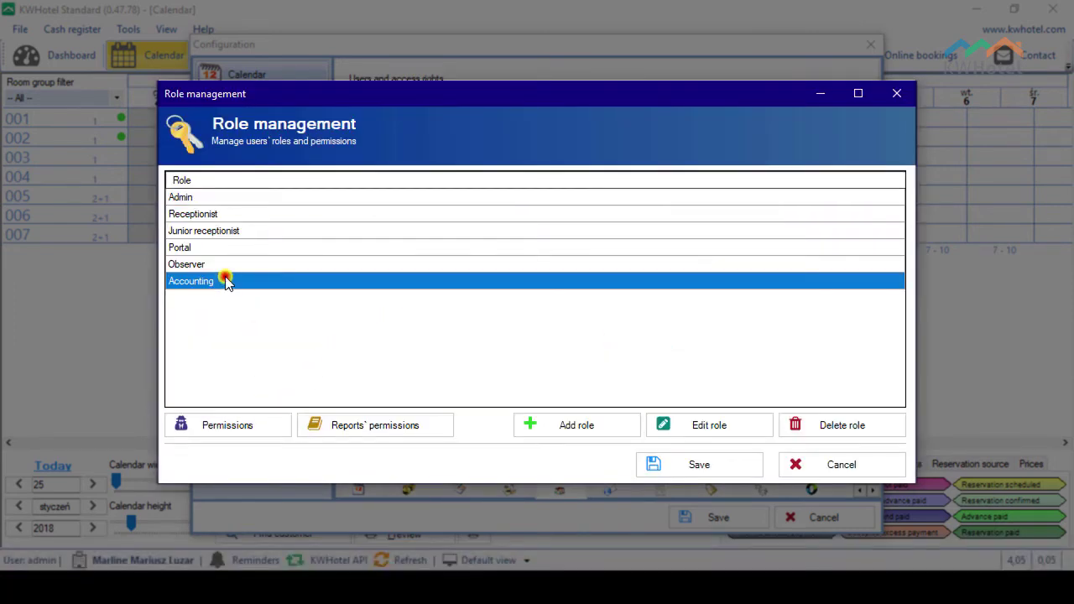
left_click(250, 426)
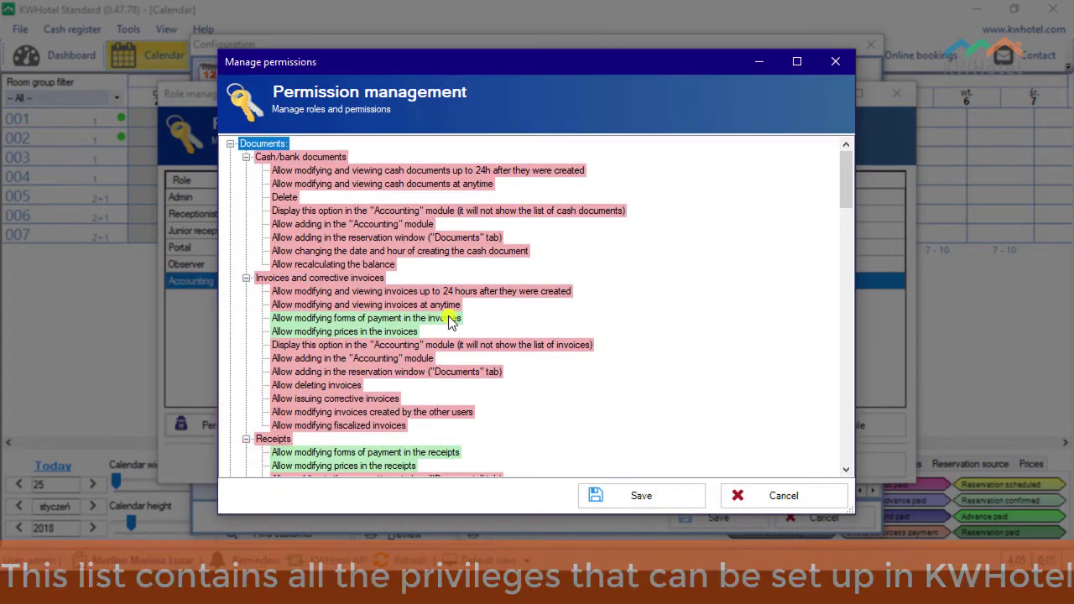
left_click_drag(846, 168, 829, 233)
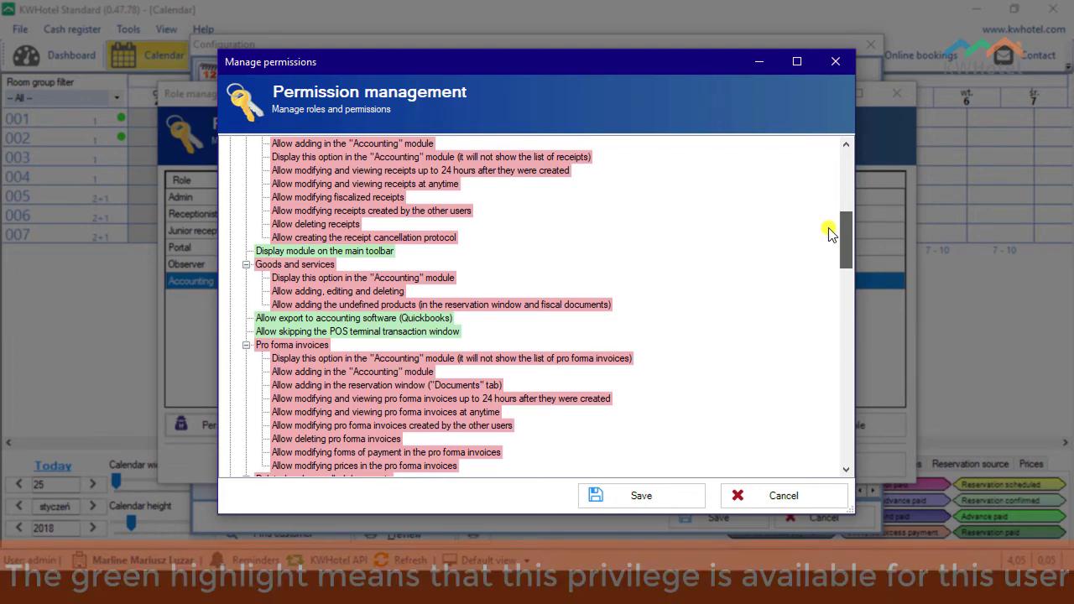
left_click_drag(829, 233, 826, 411)
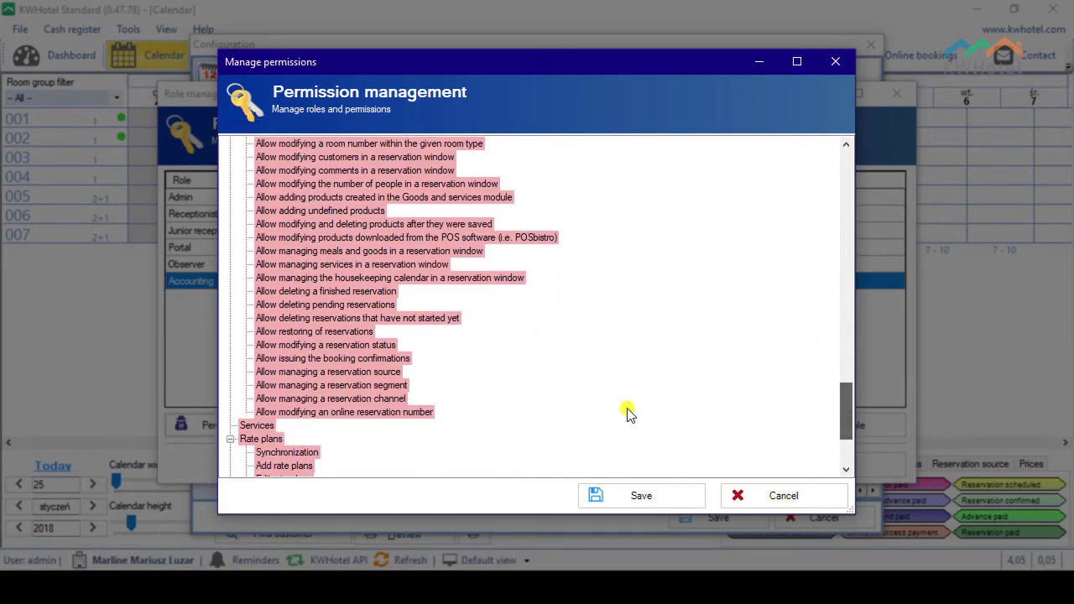
View the access right option of the Accounting role's reservation source permission, and leave permission management without saving.
left_click(351, 373)
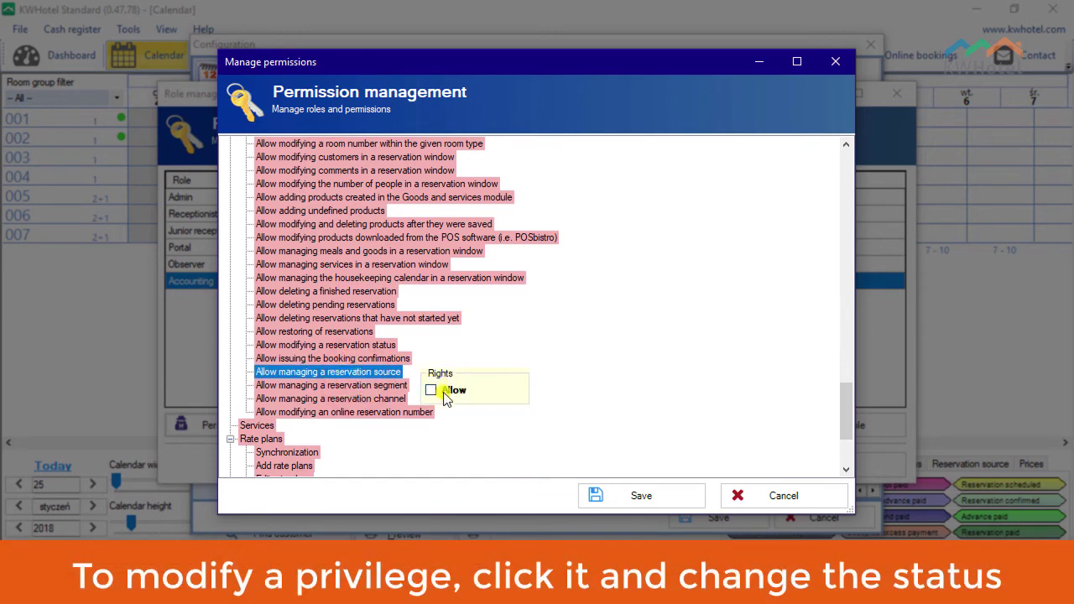
left_click(567, 351)
left_click(784, 496)
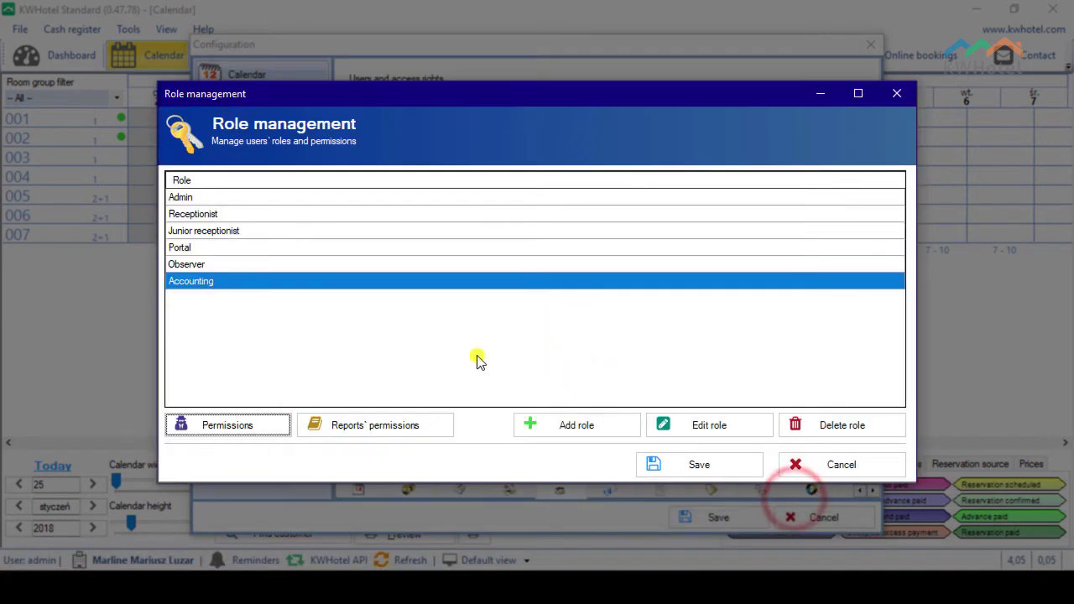
Save the role management settings and the program configuration to return to the calendar.
left_click(724, 464)
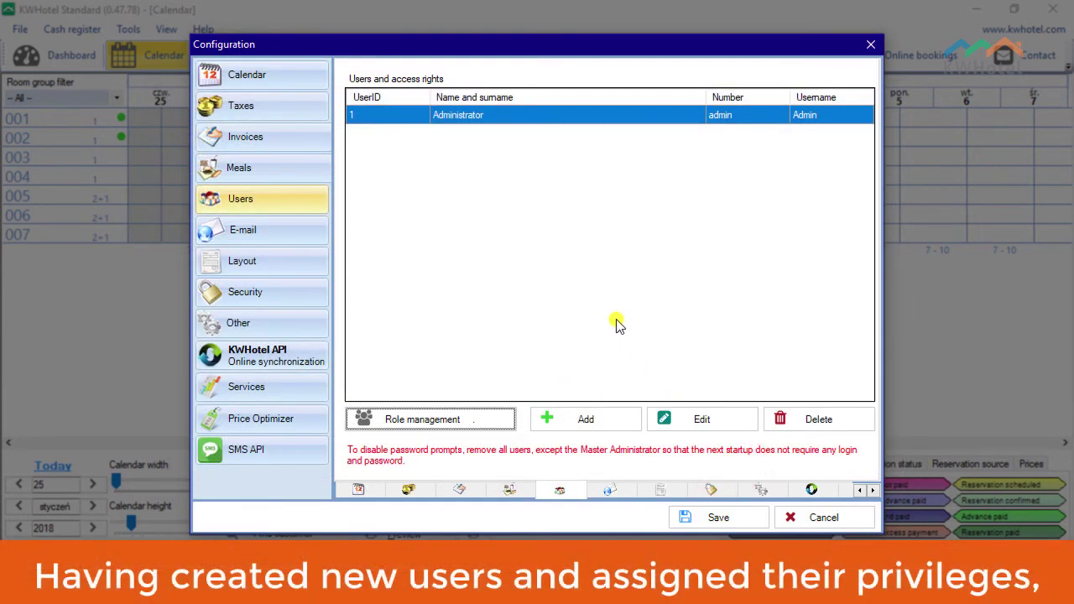
left_click(731, 516)
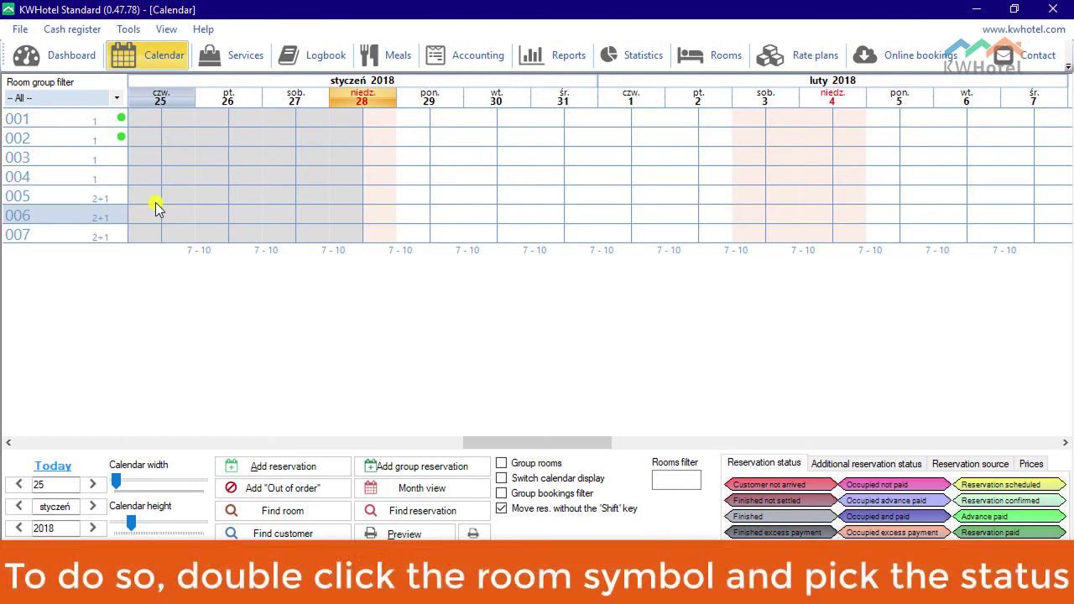
From room 001's cleaning status in the calendar, set the status of all rooms to Clean.
double_click(120, 124)
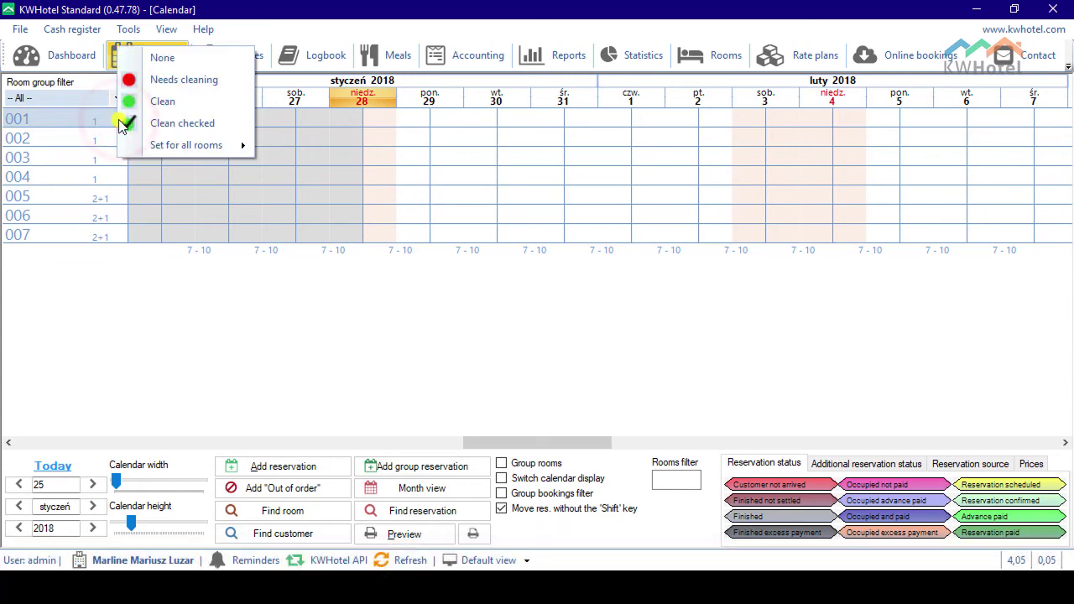
mouse_move(216, 151)
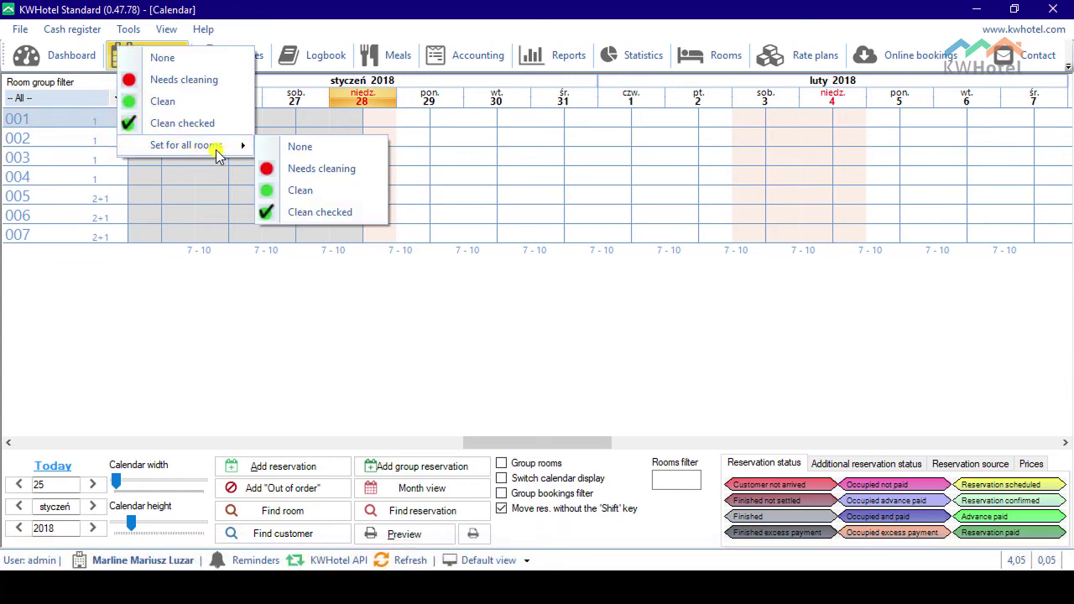
left_click(324, 191)
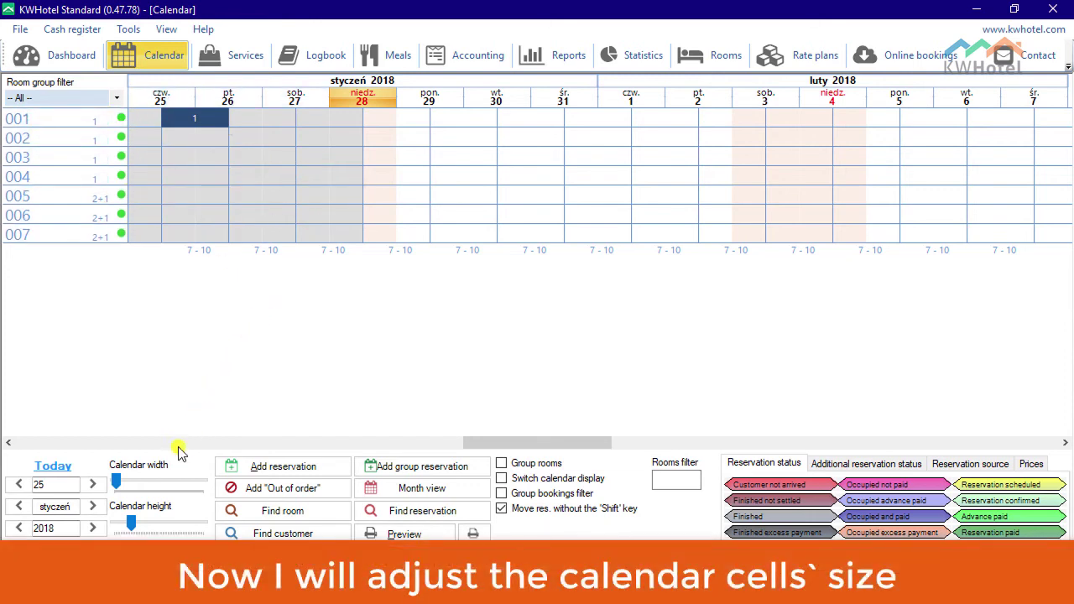
Adjust the calendar cell size by changing the calendar width and making the room rows about twice as tall.
left_click_drag(118, 485, 115, 480)
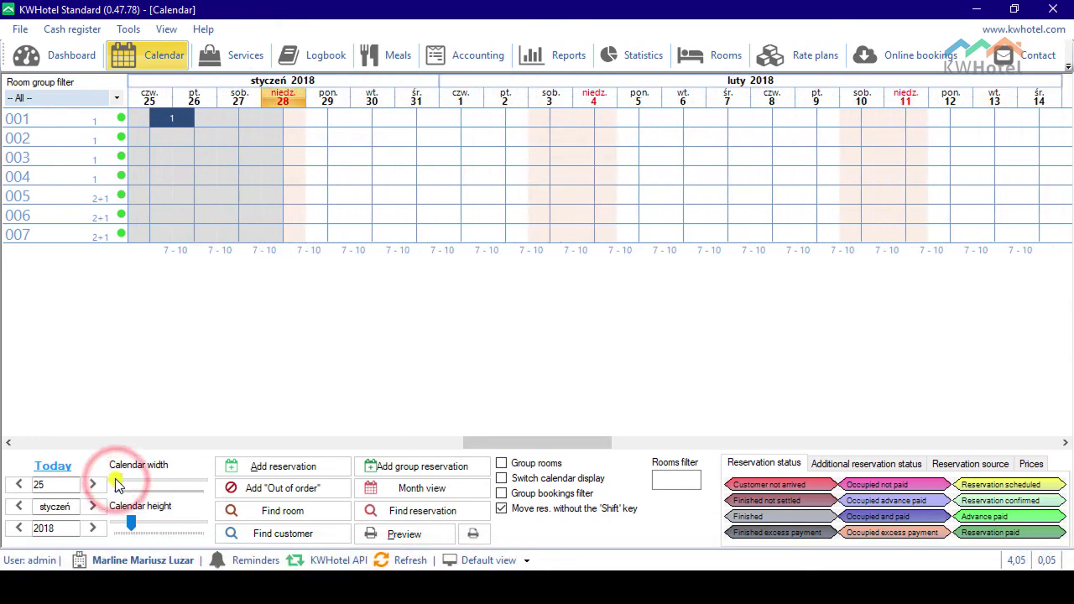
left_click_drag(130, 528, 166, 525)
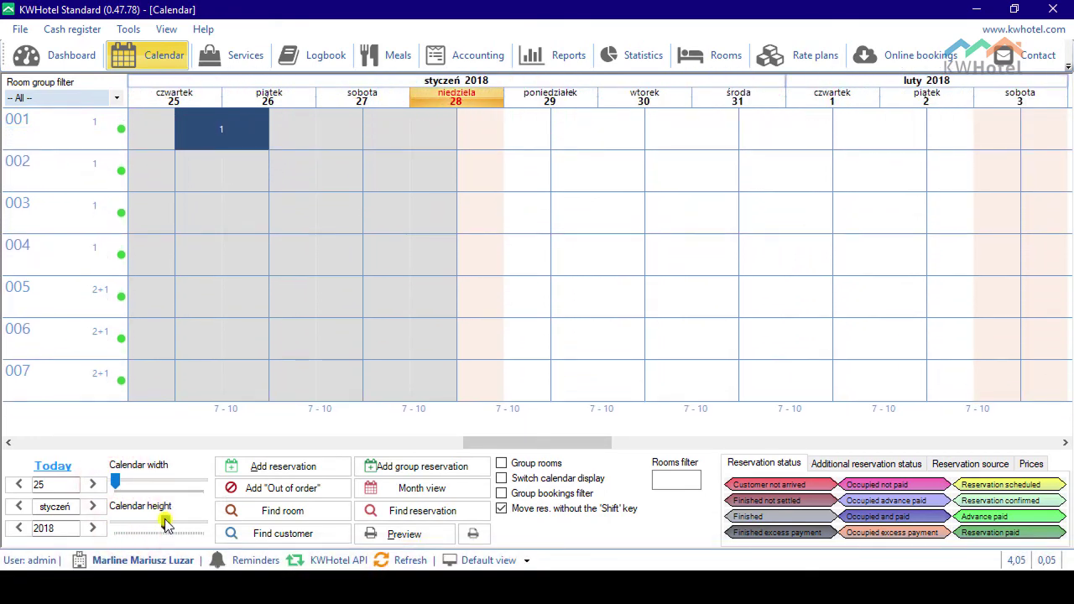